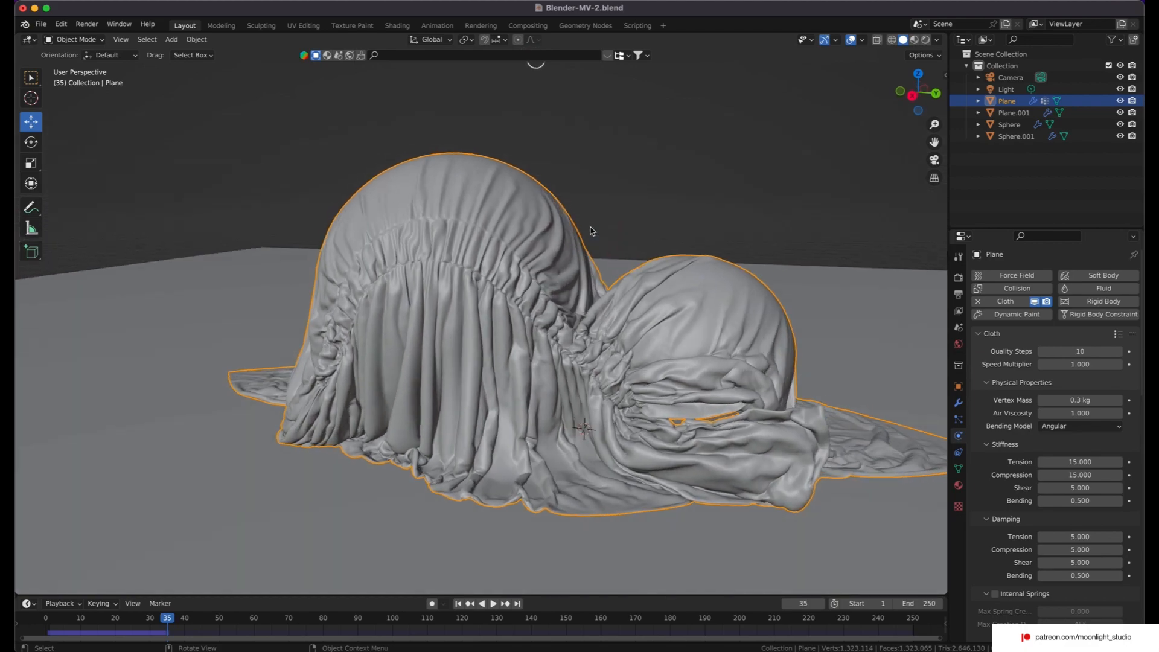
Examine the folds of the cloth draped over the two spheres from all sides.
scroll(590, 231, up, 10)
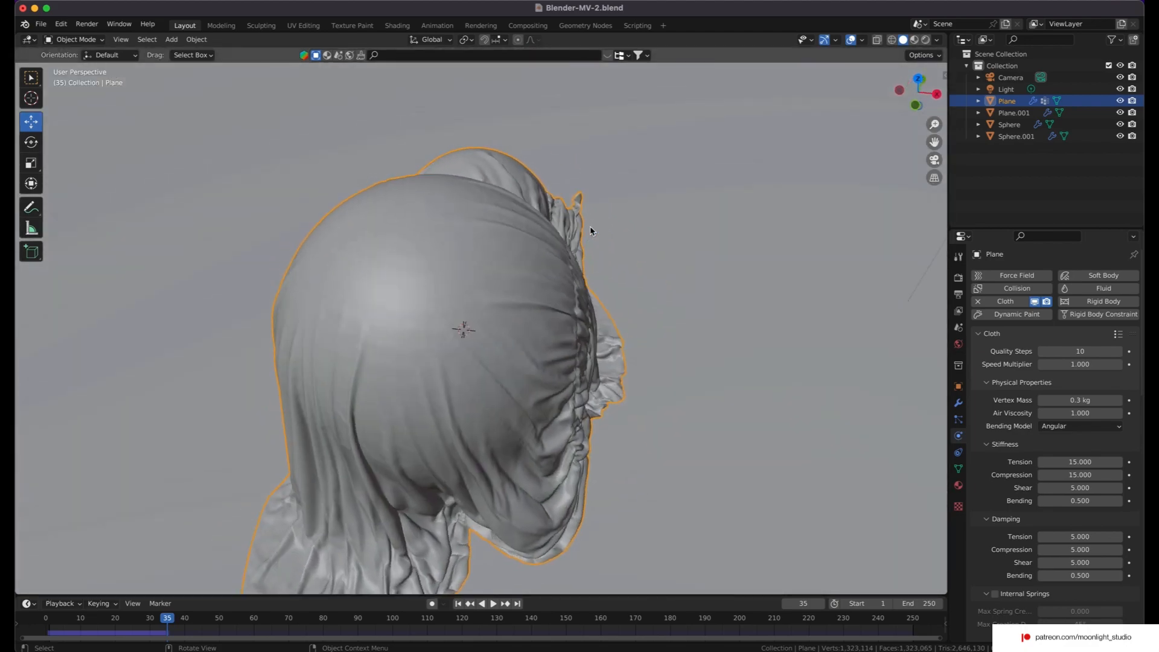
scroll(591, 230, up, 10)
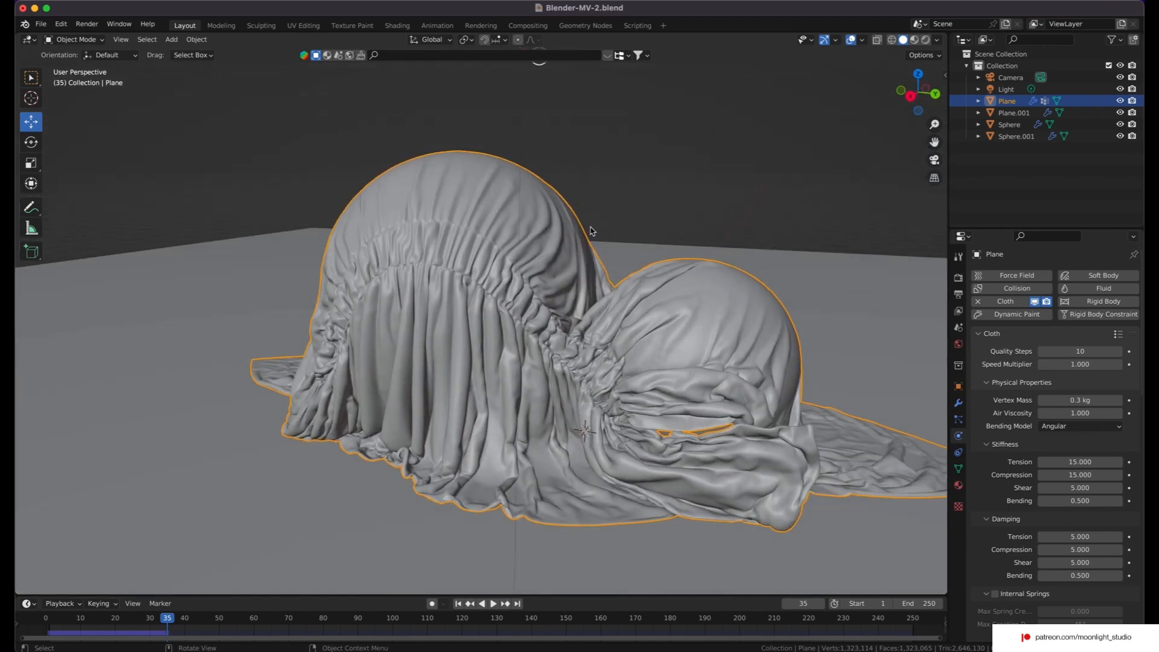
scroll(591, 230, down, 5)
click(590, 136)
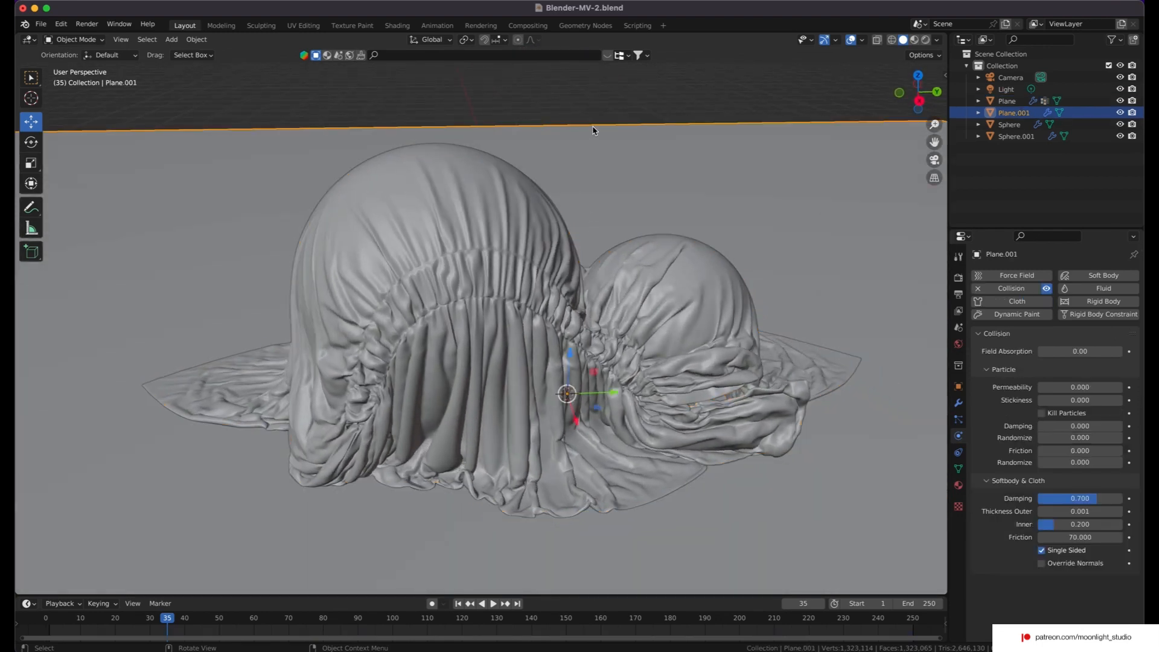
click(607, 115)
scroll(604, 174, right, 5)
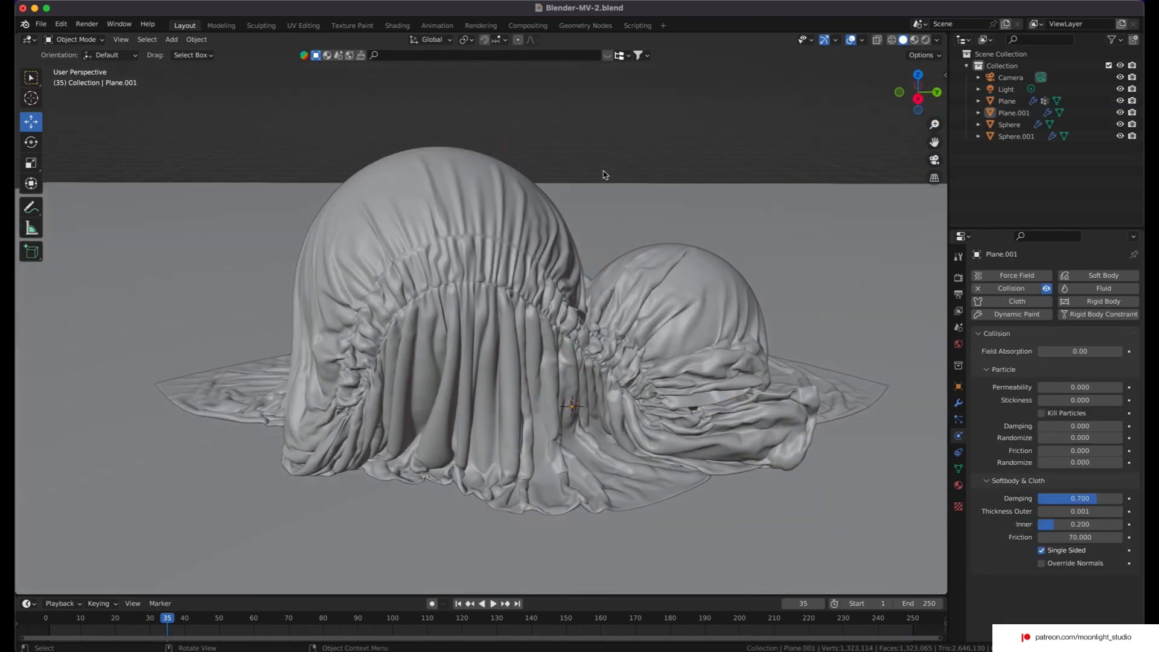
scroll(604, 174, right, 10)
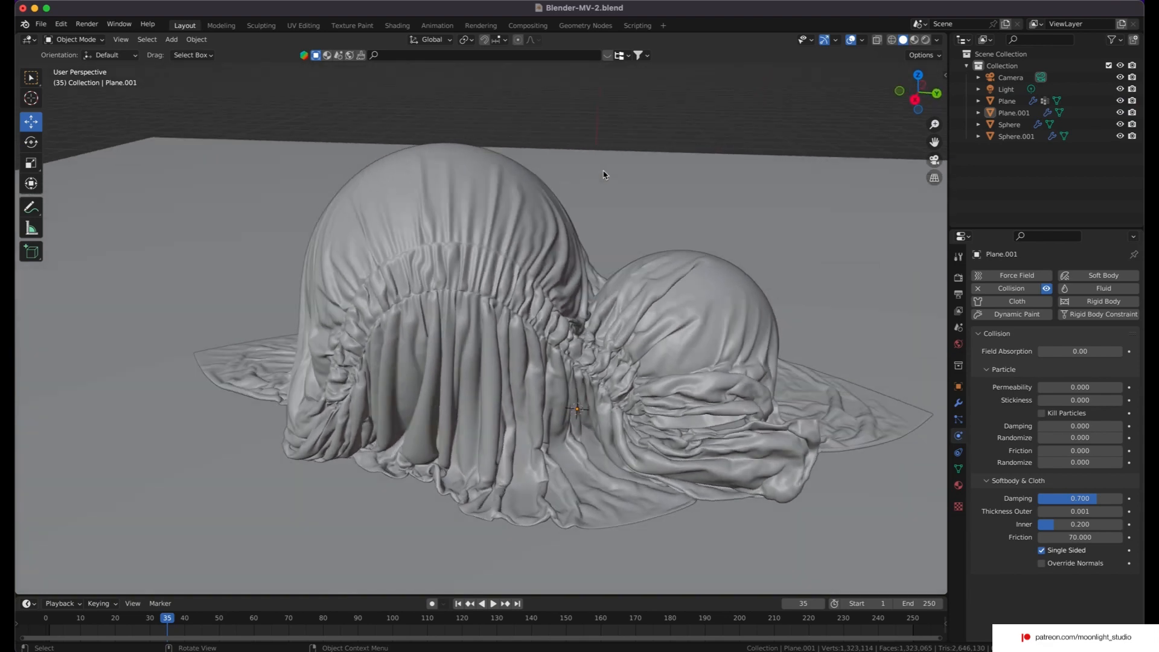
scroll(604, 174, right, 8)
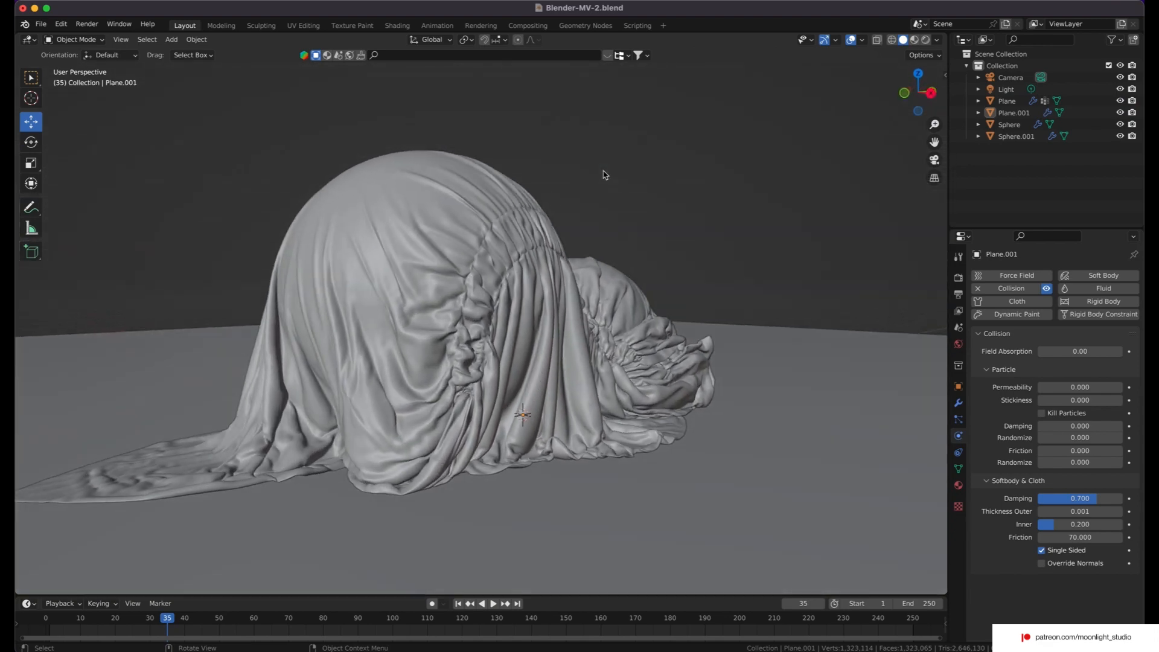
scroll(603, 174, right, 10)
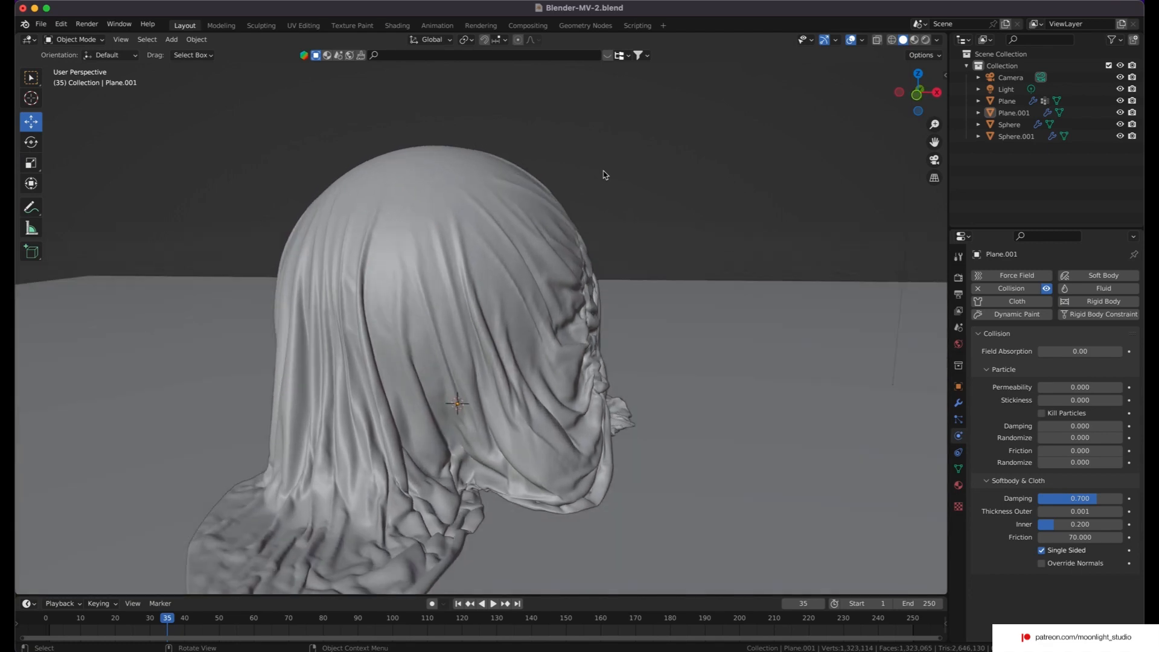
scroll(604, 174, right, 10)
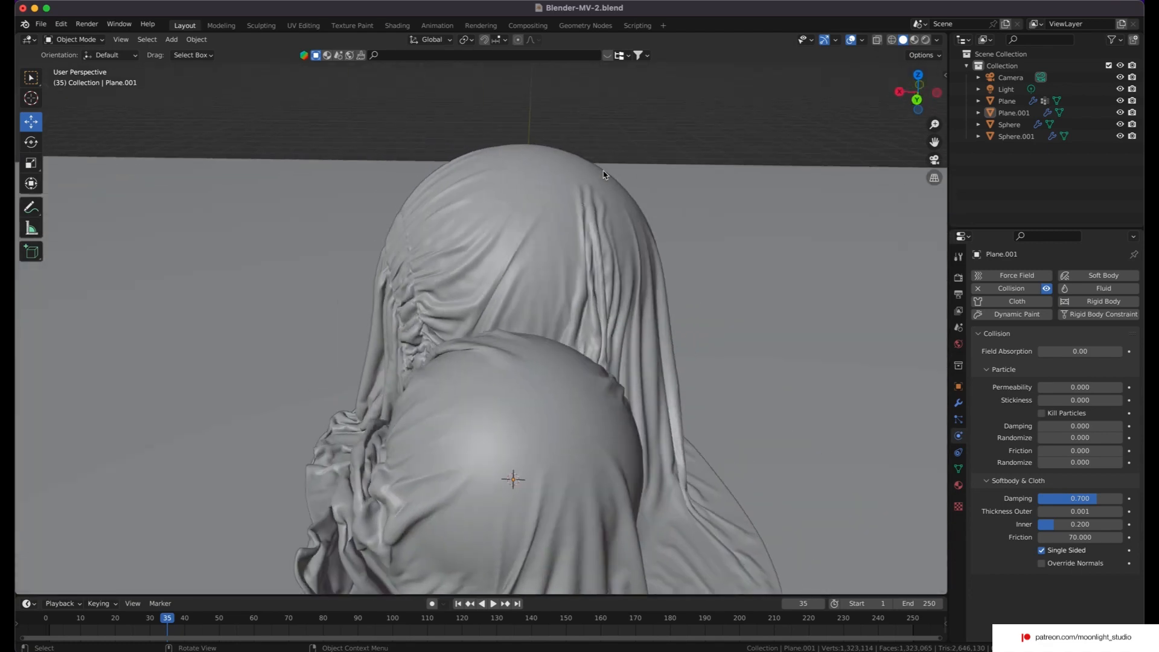
scroll(603, 174, right, 10)
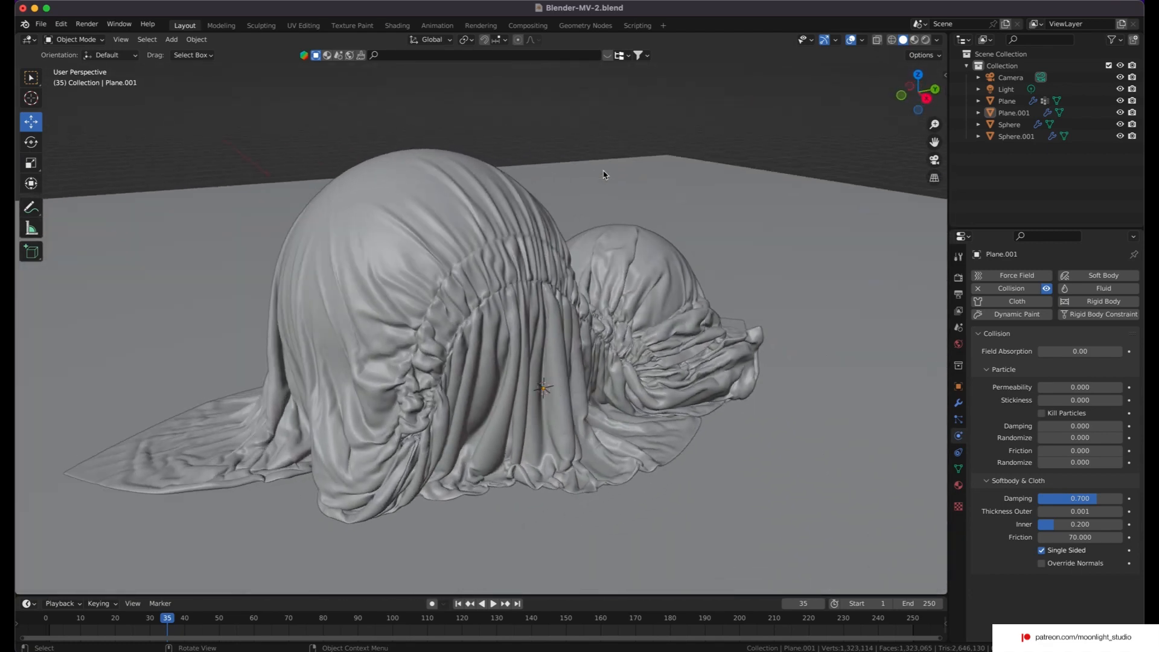
scroll(603, 174, up, 10)
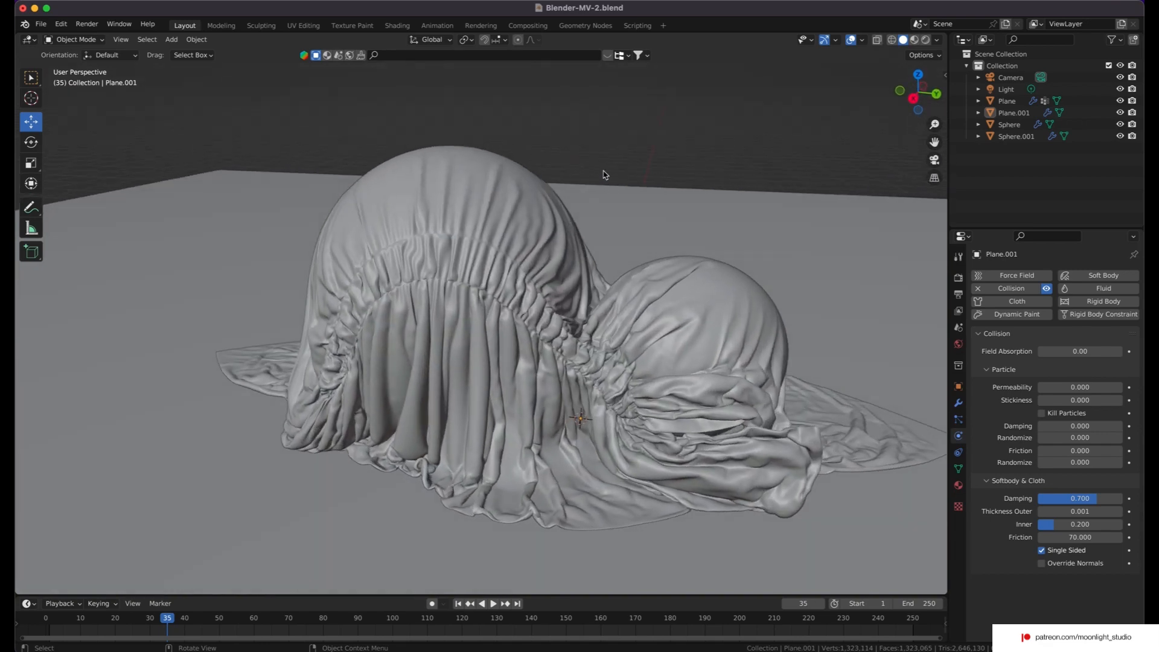
scroll(604, 174, down, 10)
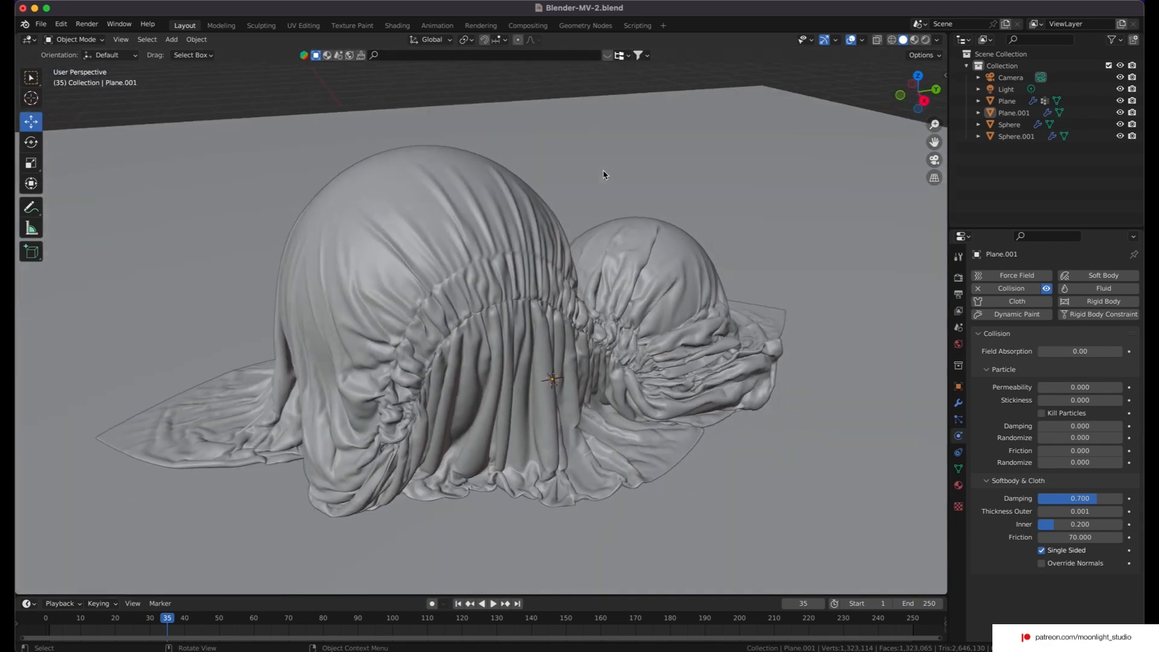
scroll(603, 174, right, 10)
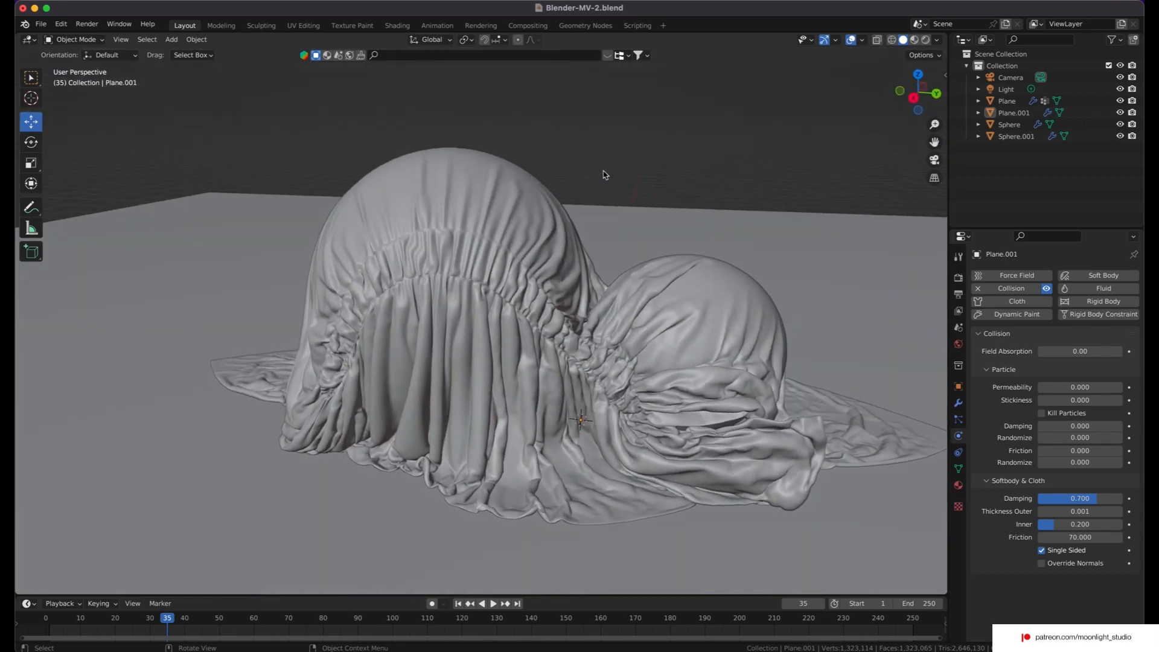
scroll(603, 175, right, 10)
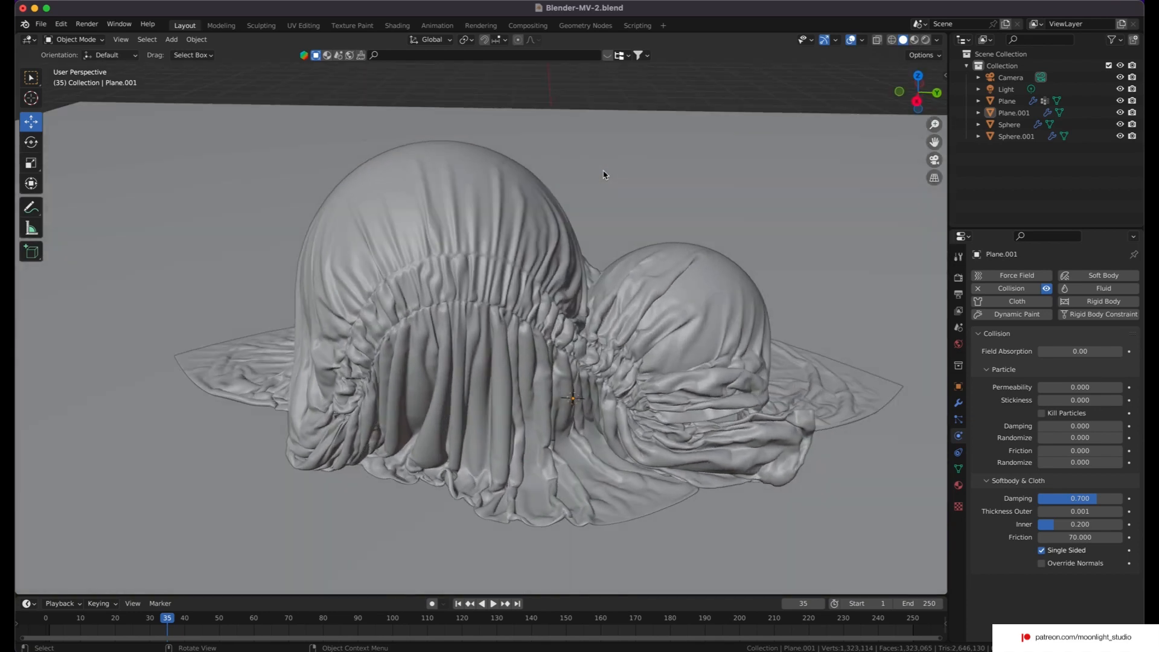
scroll(605, 174, right, 10)
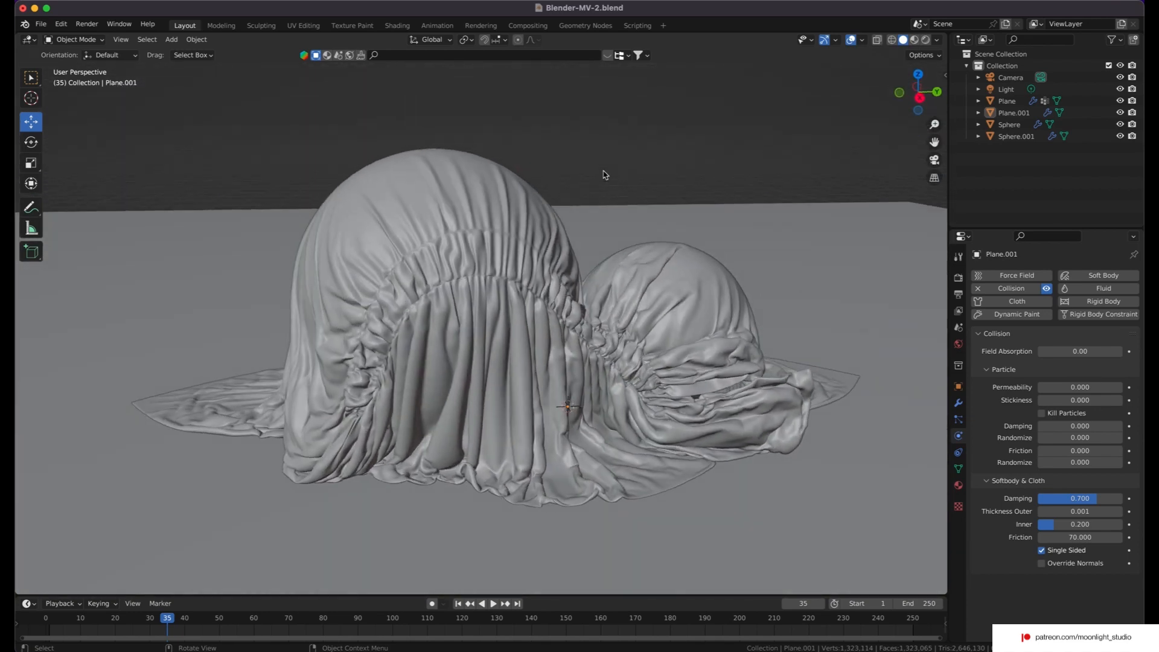
scroll(605, 175, right, 5)
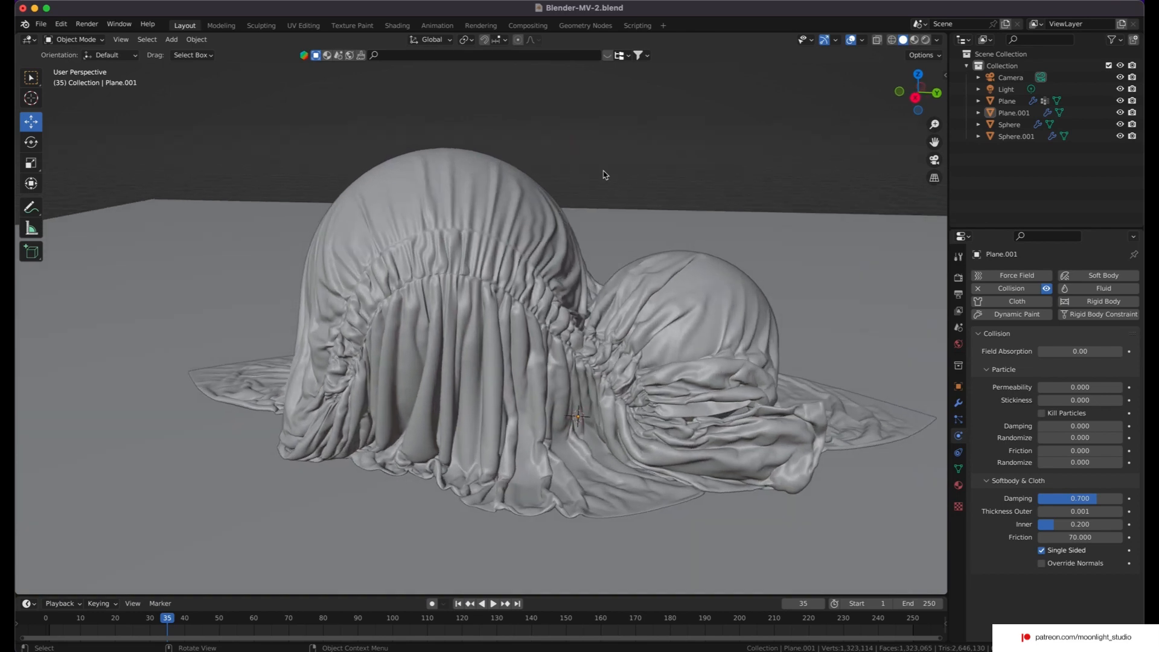
scroll(605, 174, right, 2)
Delete the draped cloth plane covering the two spheres.
click(386, 245)
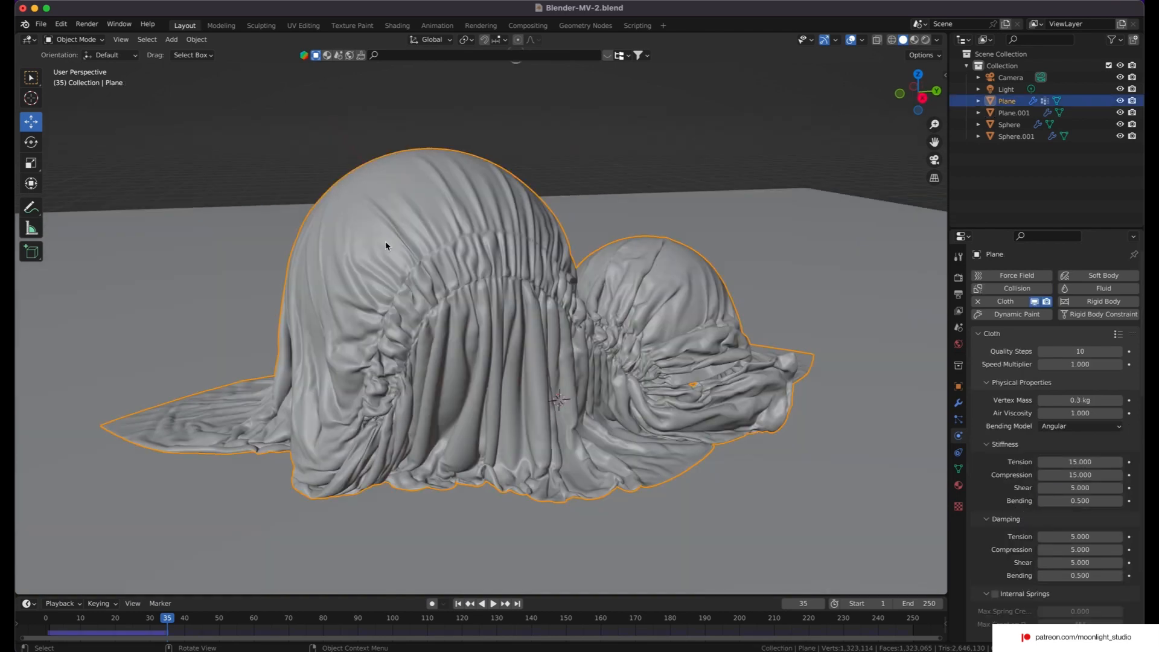
key(x)
click(386, 245)
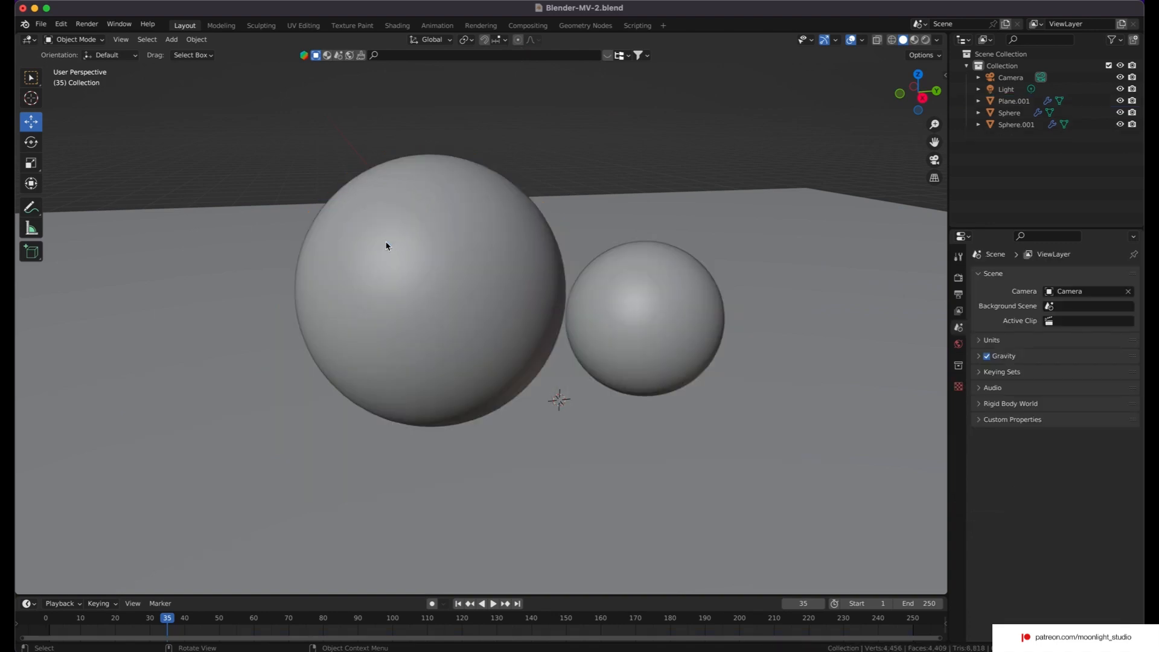
Examine the whole scene and the collision settings of the ground plane and the spheres.
scroll(399, 281, down, 6)
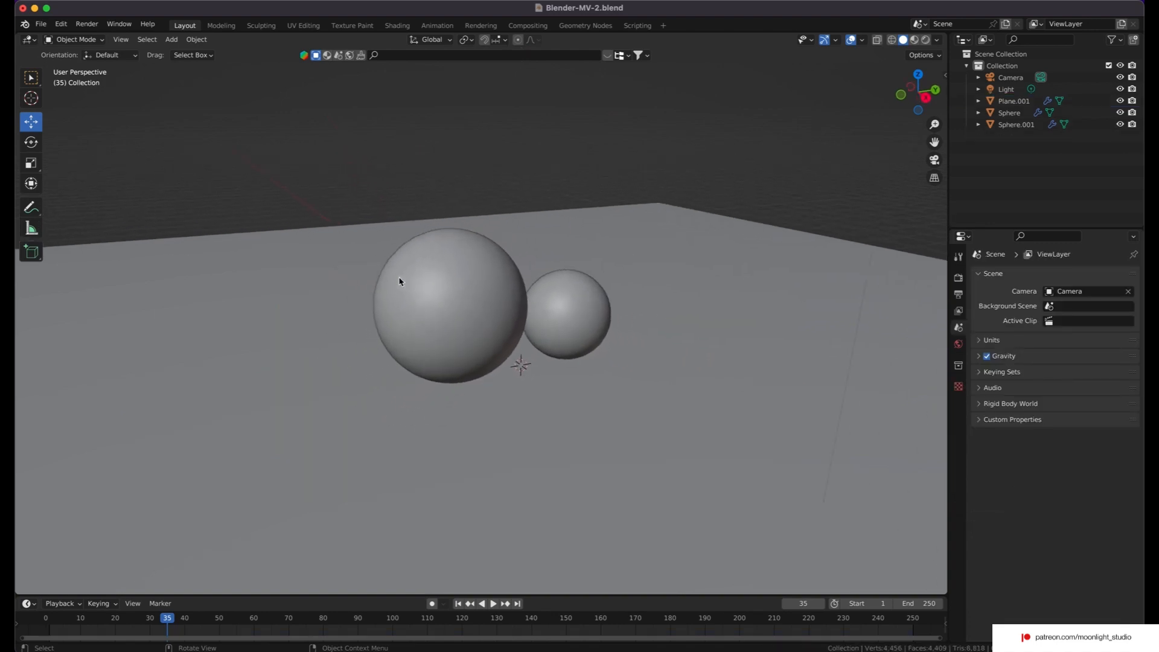
scroll(399, 281, down, 8)
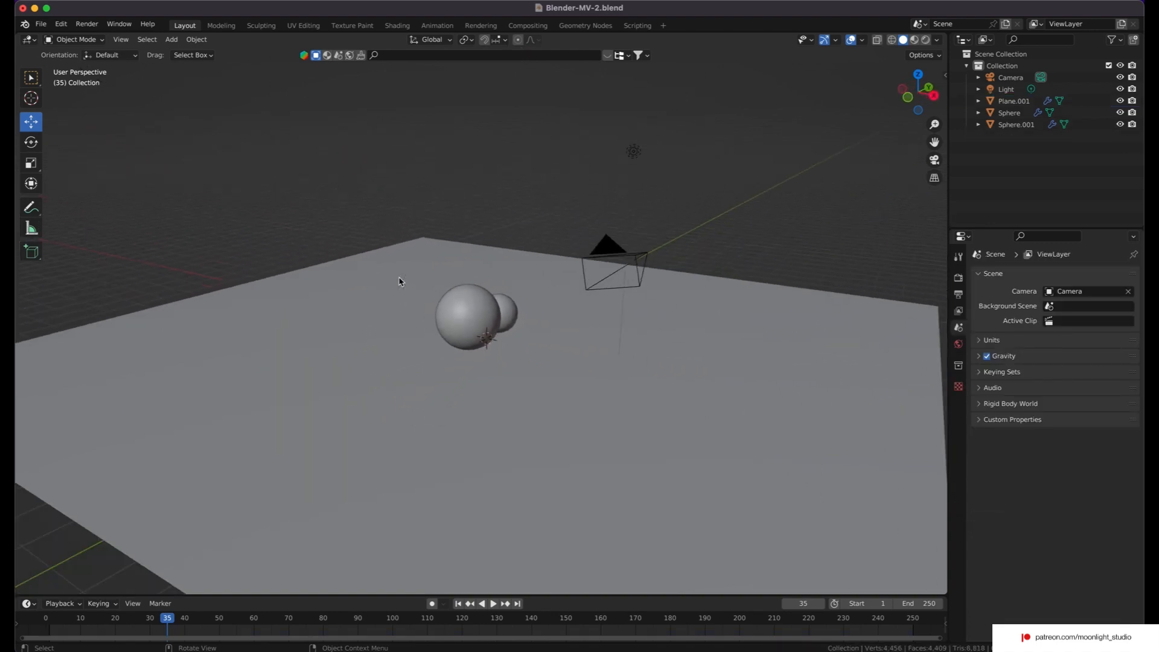
scroll(399, 281, left, 10)
click(401, 278)
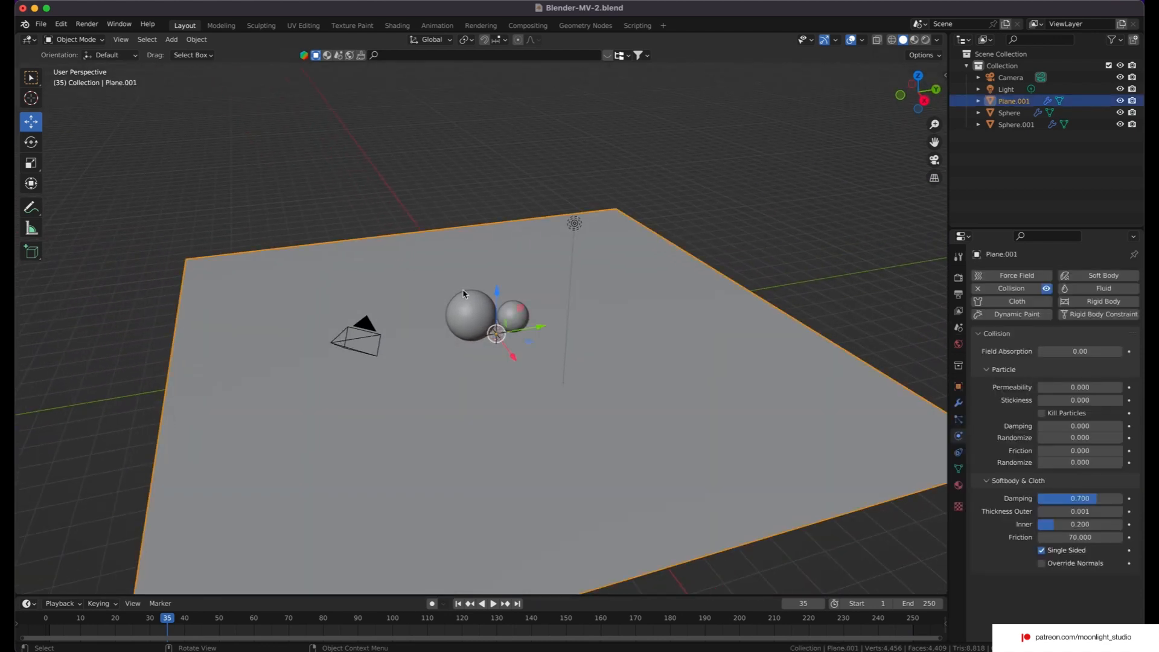
click(485, 309)
click(514, 317)
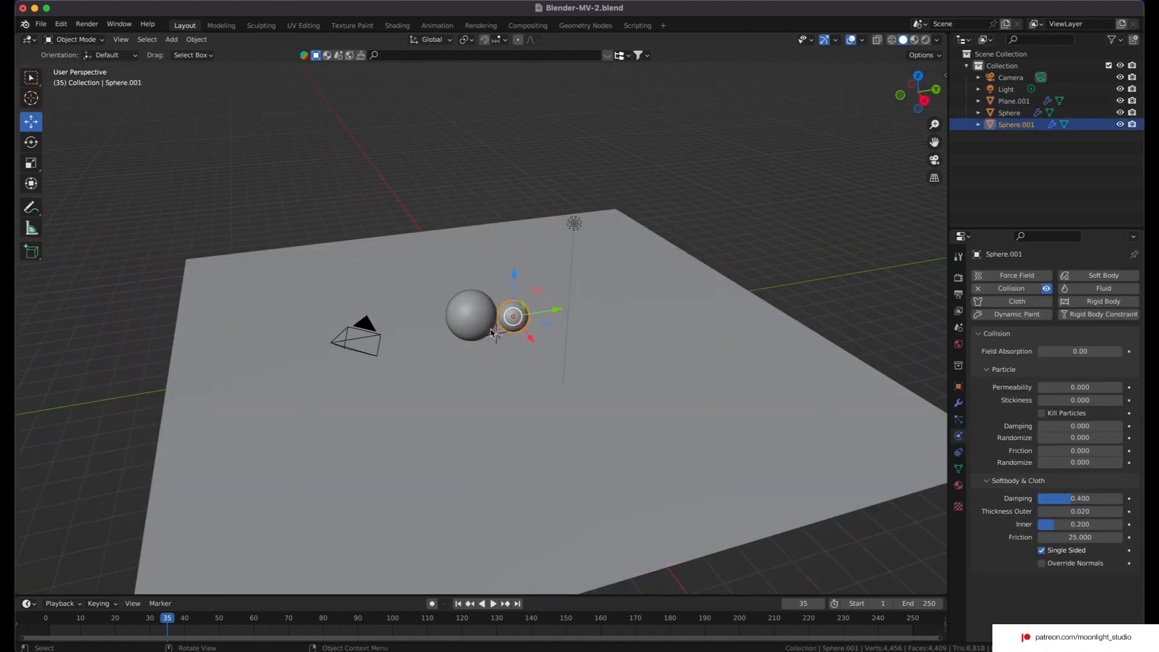
click(416, 257)
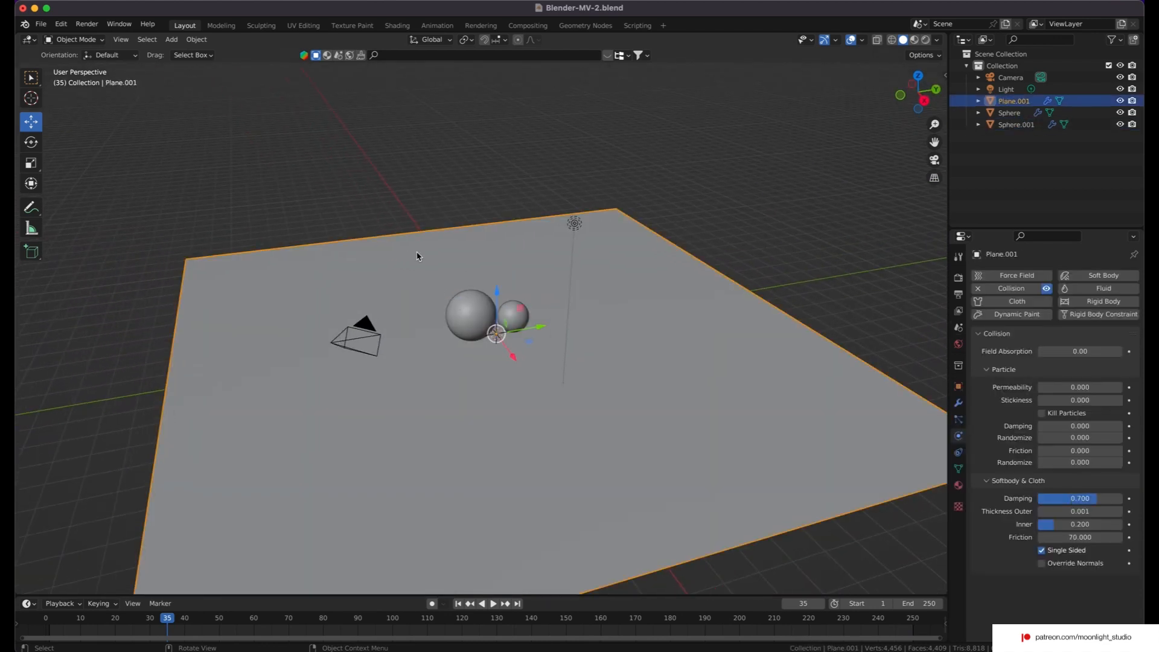
click(450, 210)
scroll(447, 206, down, 5)
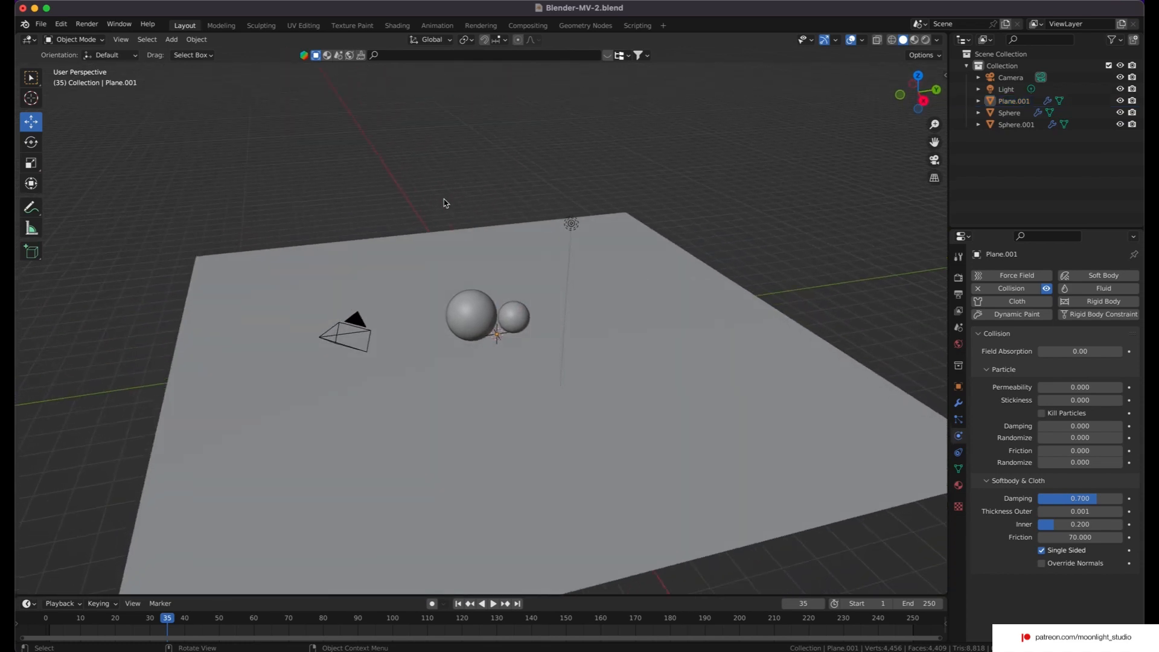
Add a 2 m plane and raise it about 2.4 m along Z, above the spheres.
scroll(436, 241, up, 6)
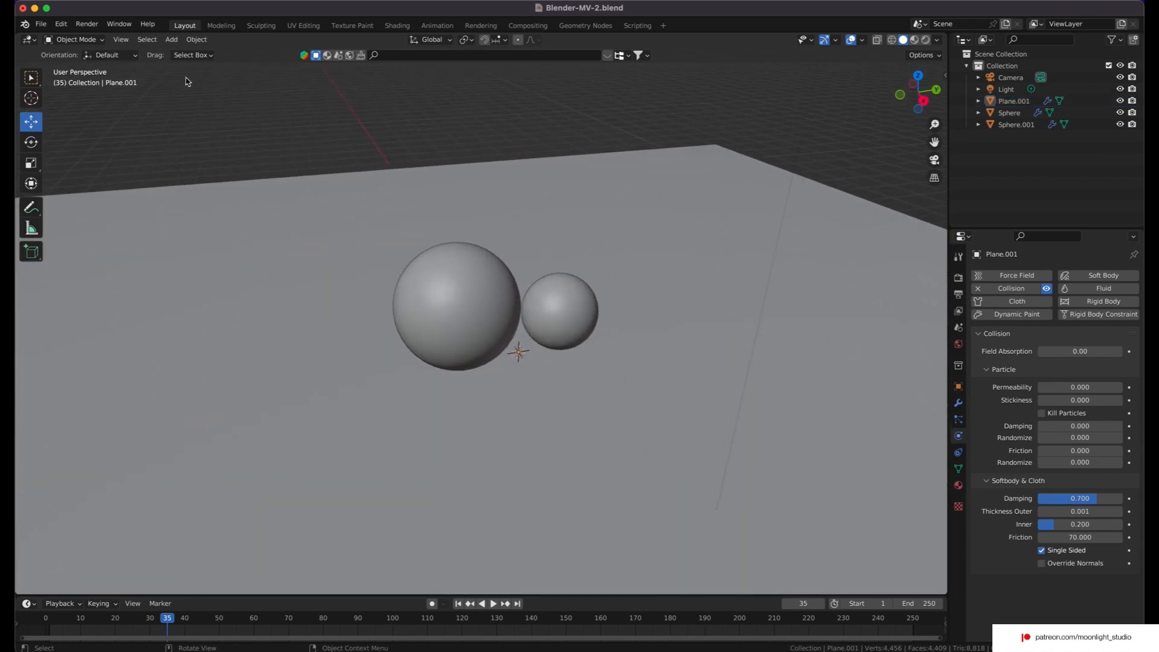
click(172, 39)
mouse_move(205, 52)
click(277, 53)
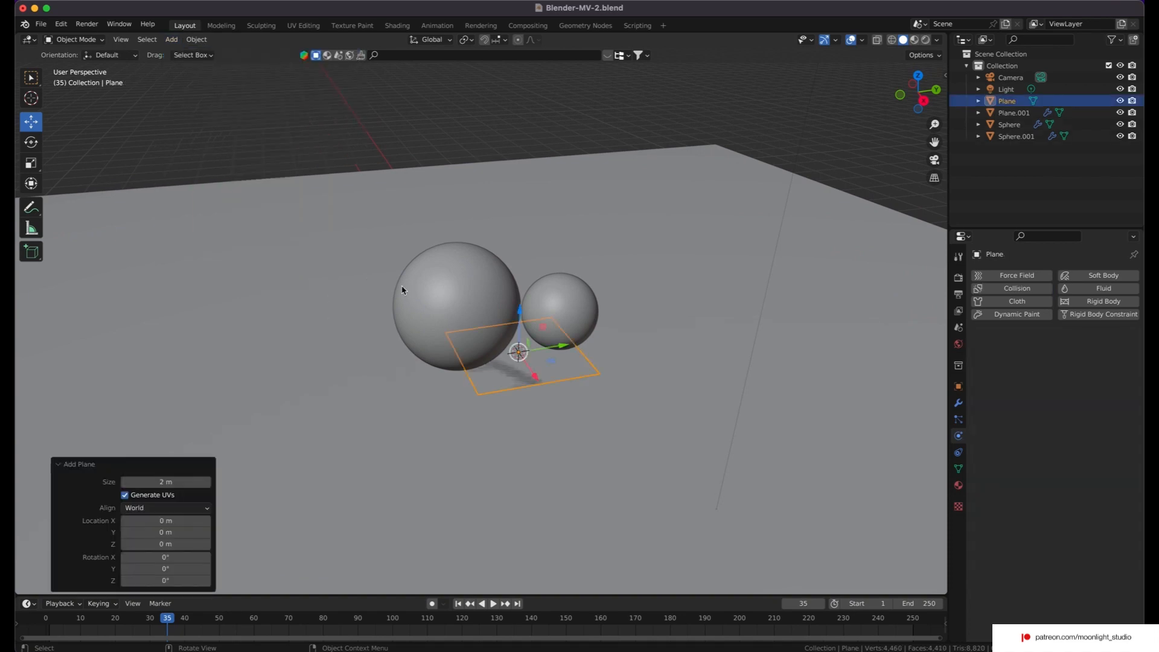
drag(523, 330, 523, 190)
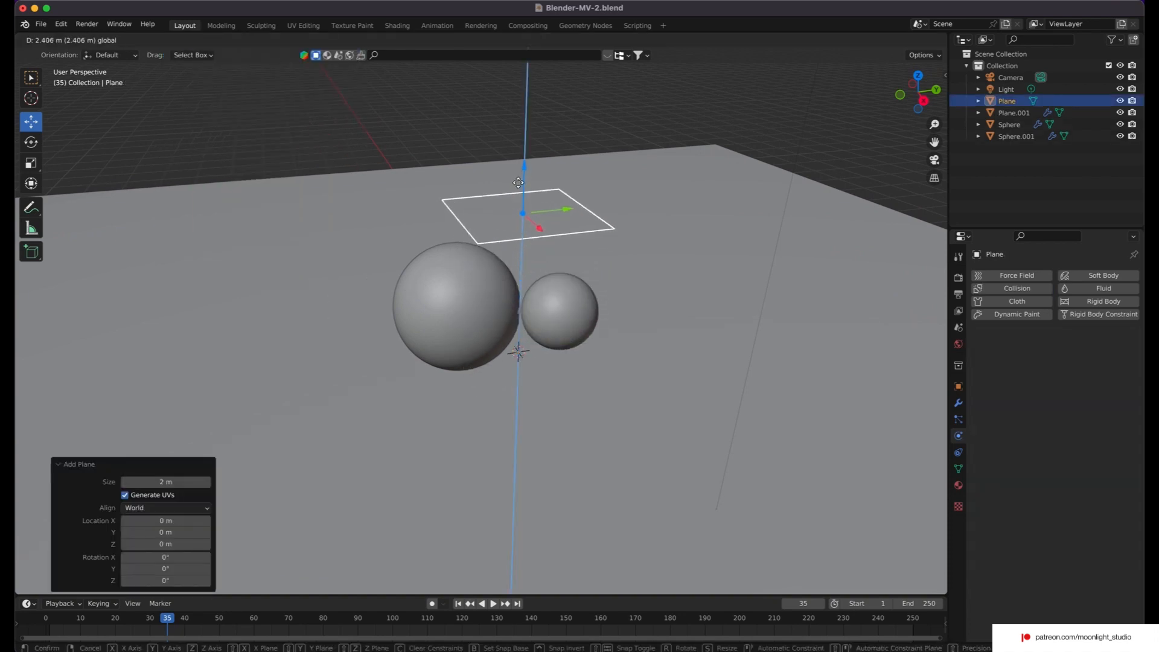
Rename the raised plane to Cloth and create a new collection in the scene.
double_click(1005, 101)
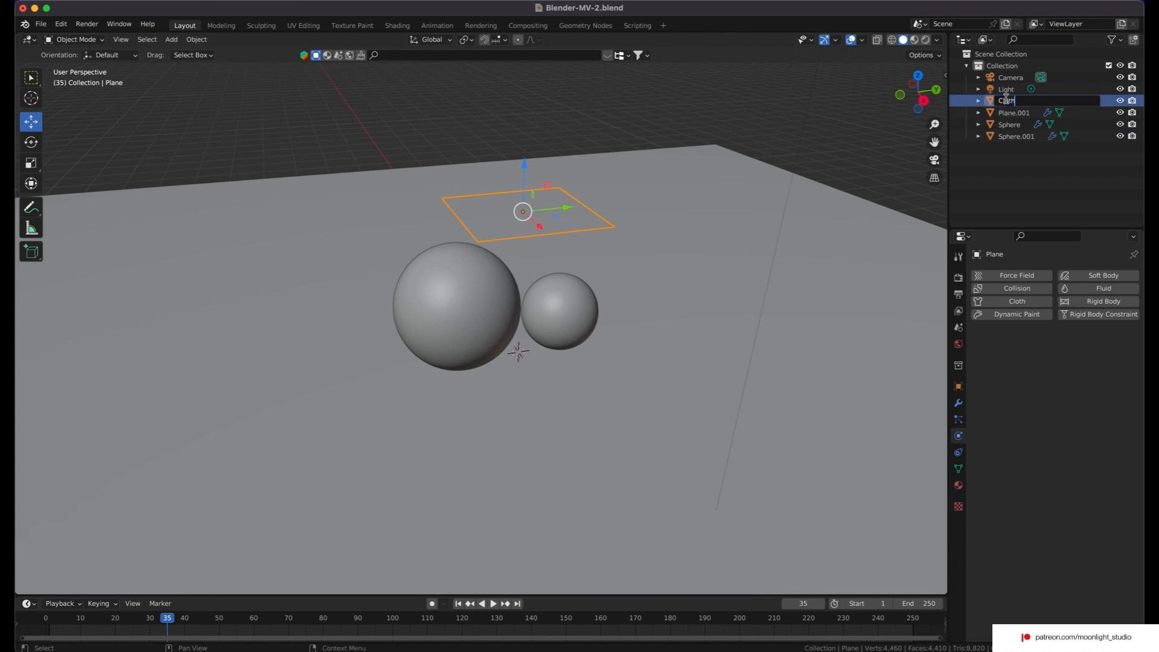
key(Return)
click(1017, 152)
key(c)
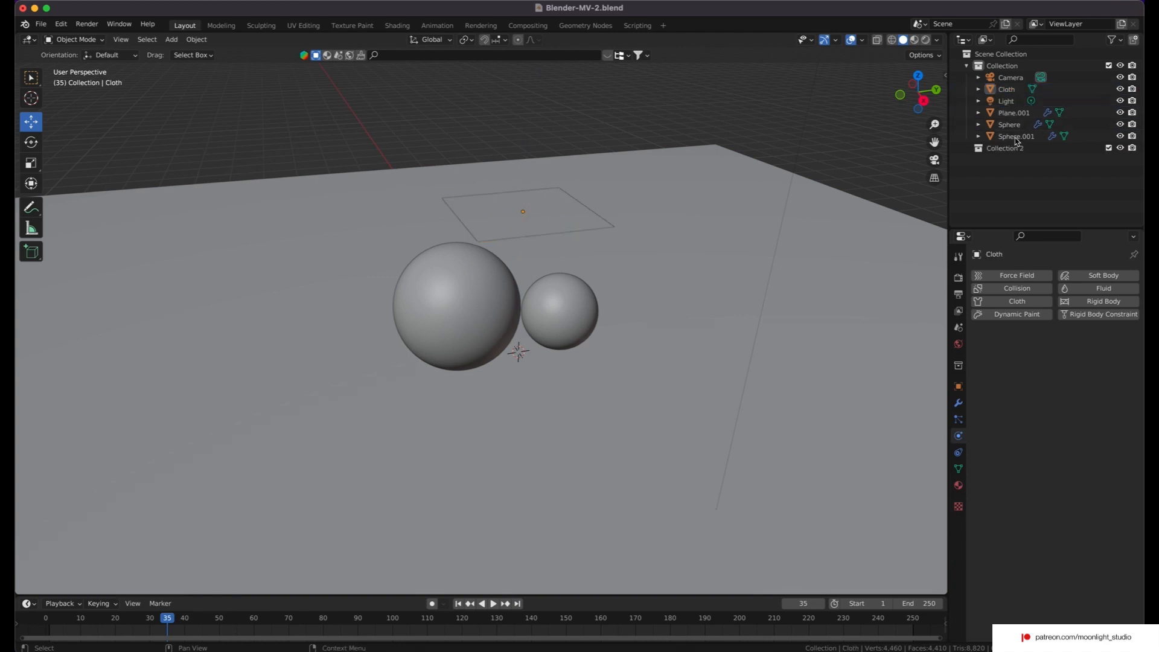
Delete the light and the camera from the scene.
click(1012, 112)
click(1007, 101)
key(x)
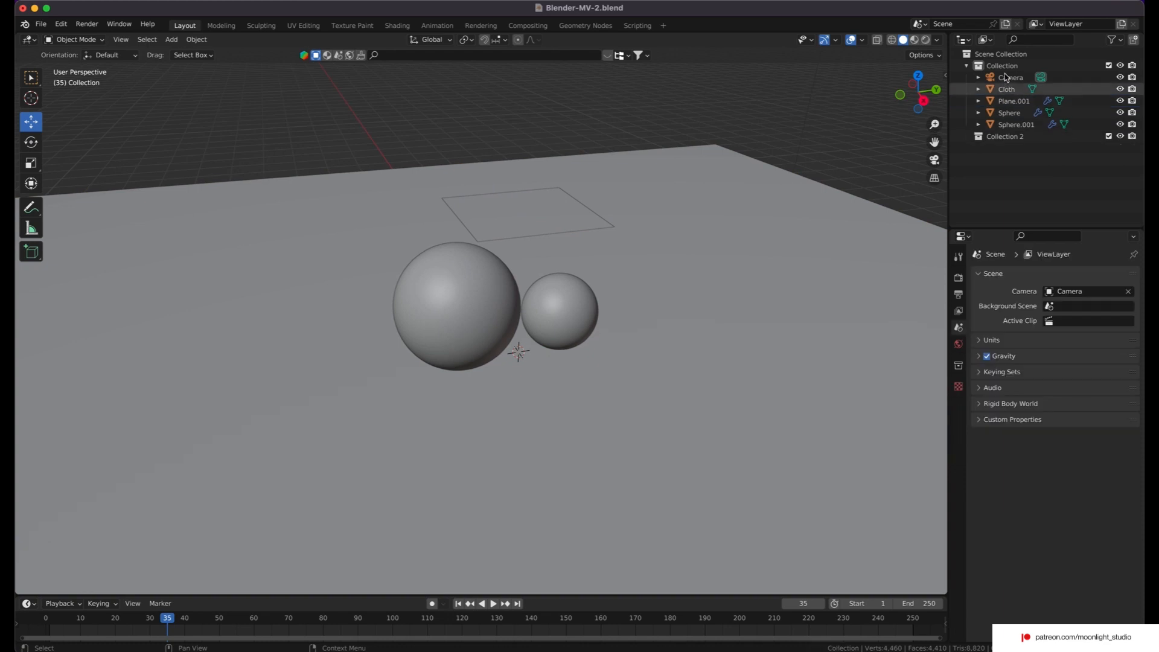
click(1006, 78)
key(x)
Move the ground plane and both spheres into Collection 2.
click(1012, 89)
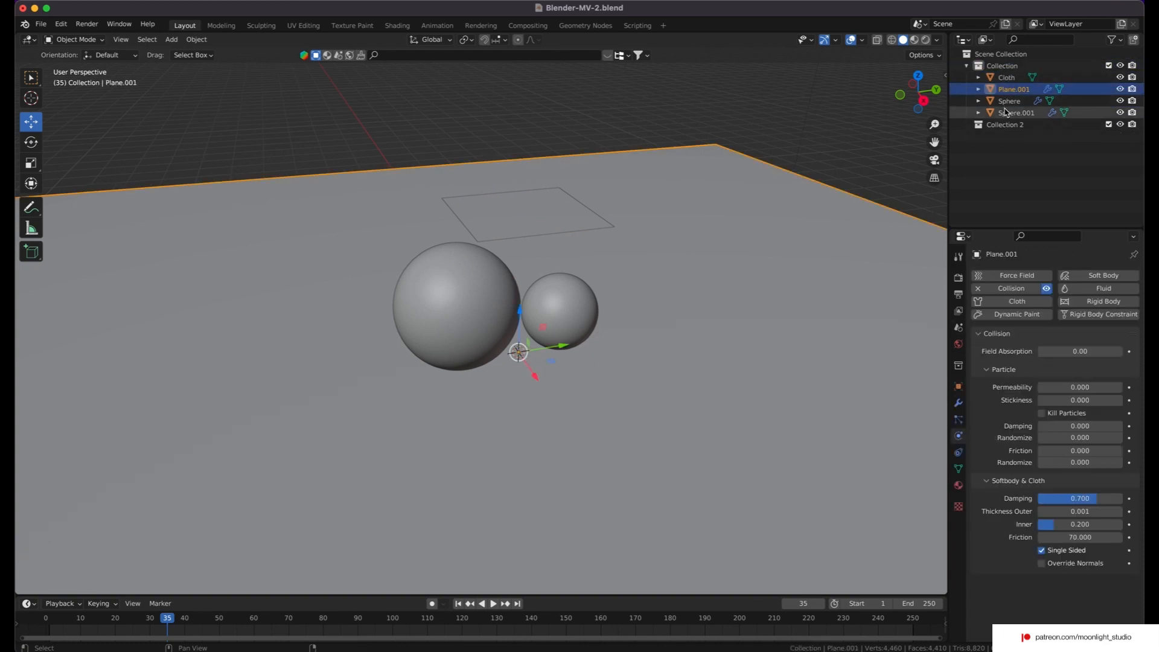
shift+click(1005, 112)
drag(1007, 105, 1003, 124)
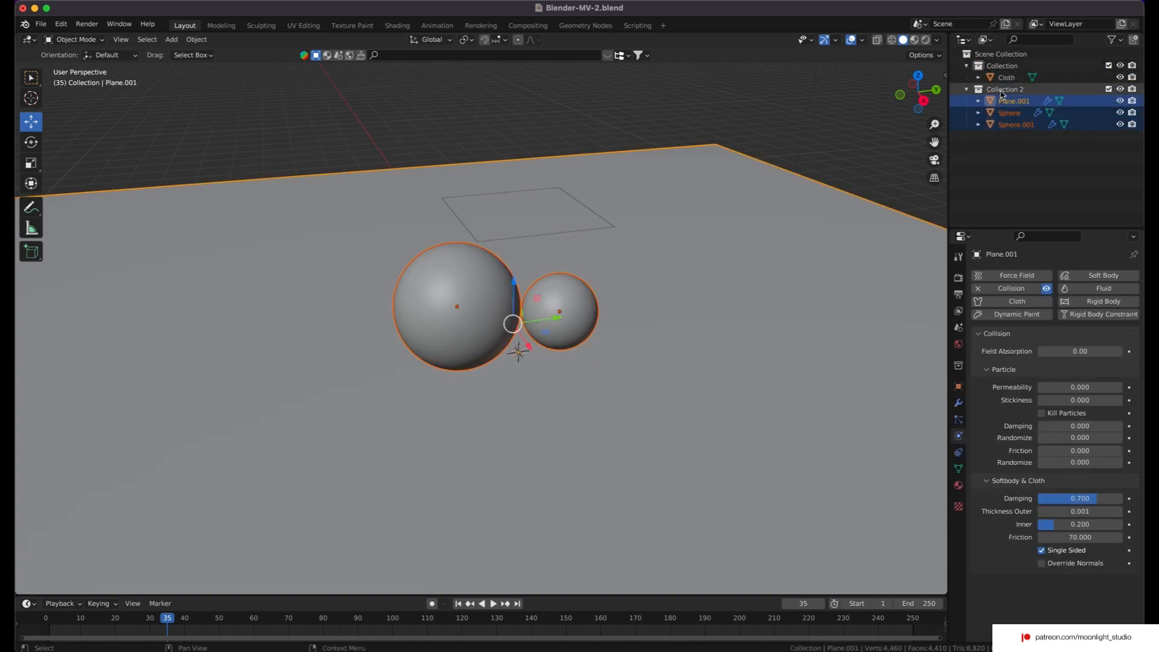
Rename Collection 2 to Collision and nest it inside the main Collection.
double_click(1002, 89)
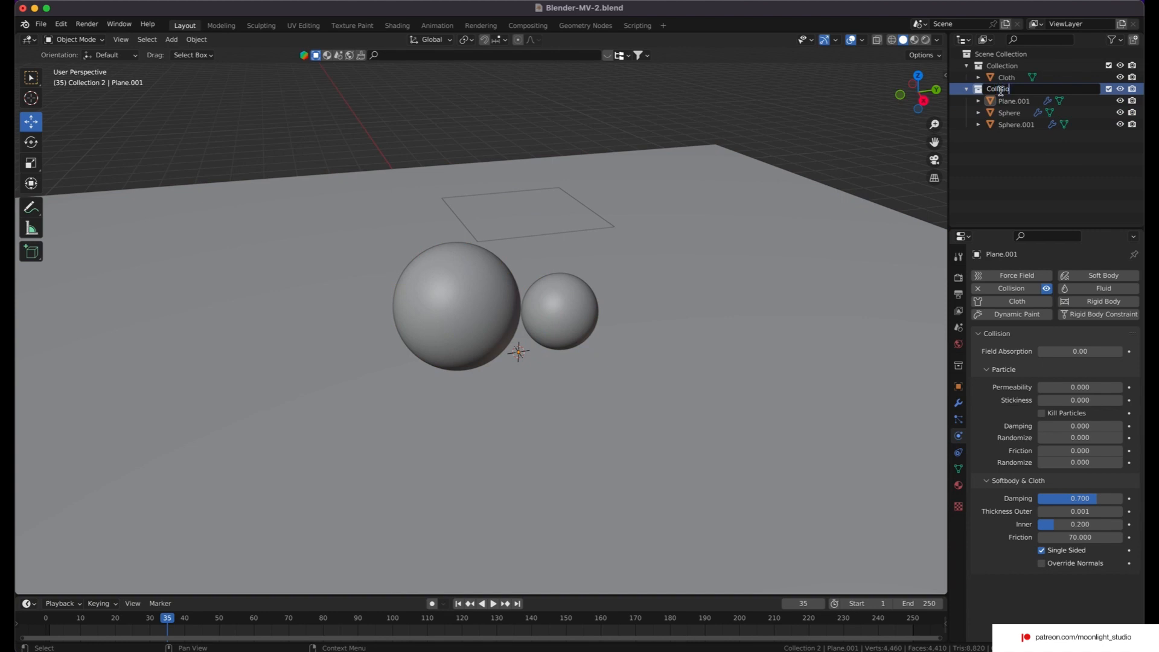
key(Return)
click(1000, 89)
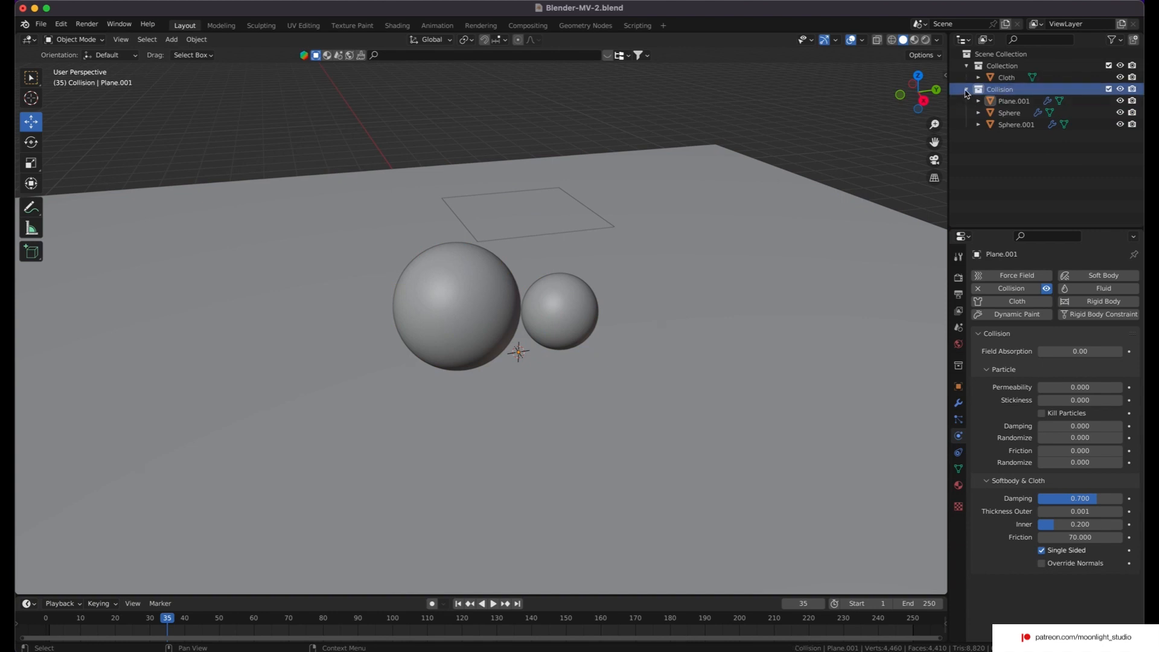
click(966, 89)
drag(1001, 89, 1003, 68)
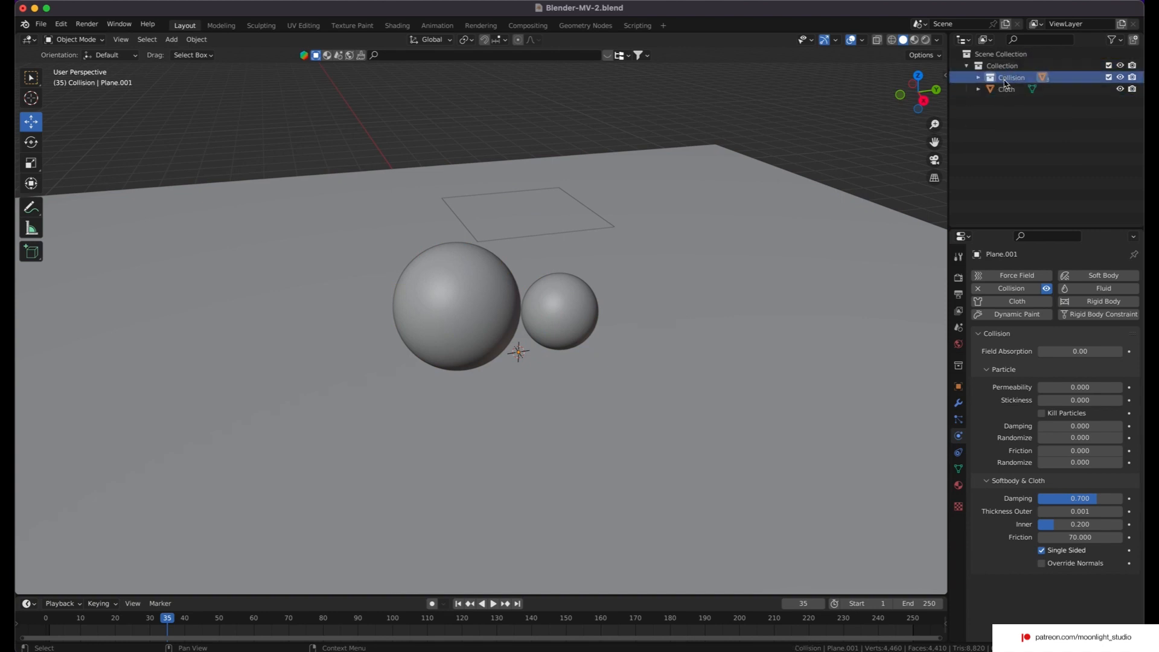
Scale the Cloth plane along the Y axis by a factor of about 2.81.
click(1007, 89)
middle_drag(398, 253, 381, 251)
click(30, 163)
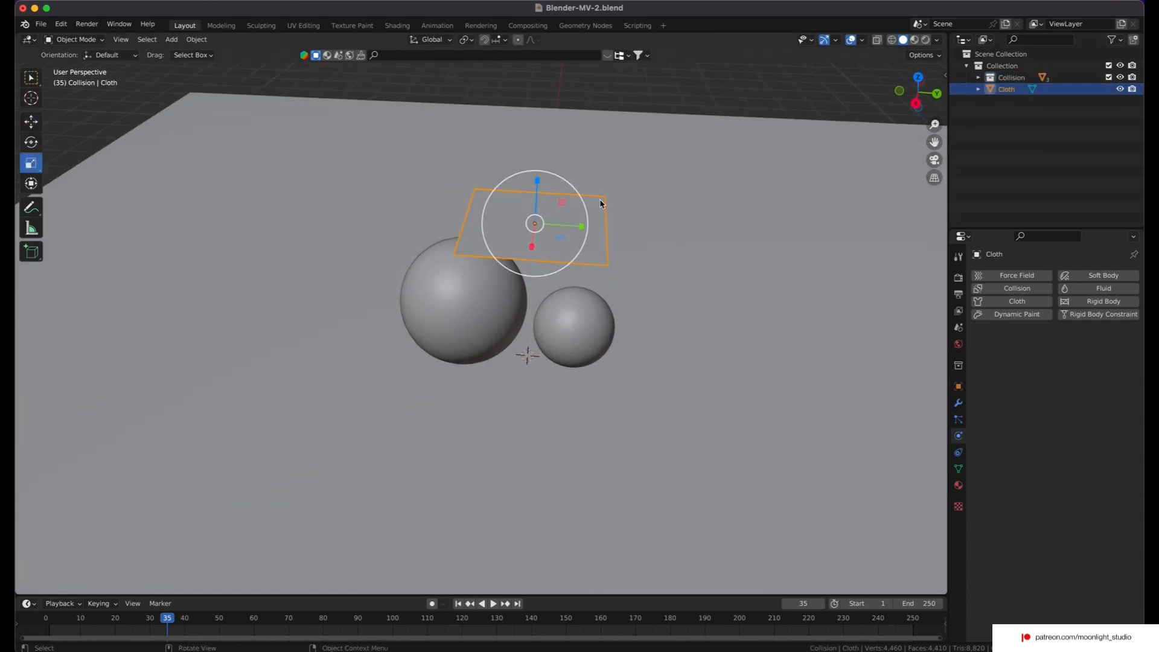
drag(580, 226, 658, 251)
middle_drag(657, 251, 660, 253)
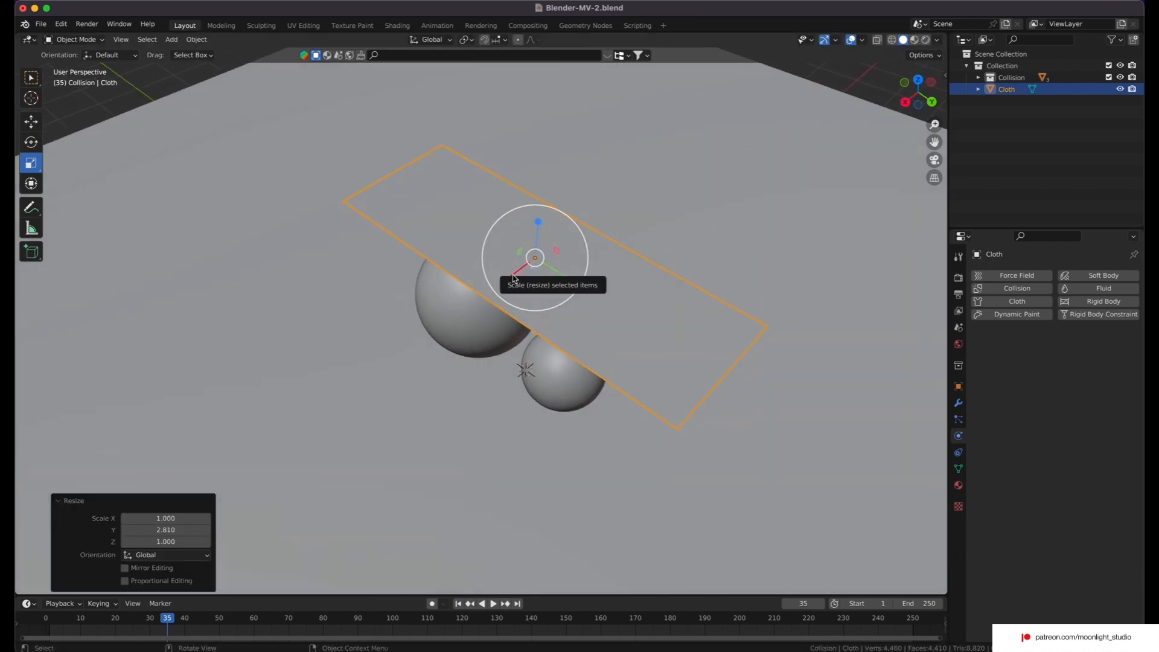
Enlarge the Cloth plane along X and stretch it further along Y by about 1.214.
drag(506, 282, 487, 298)
middle_drag(486, 298, 558, 168)
drag(560, 196, 565, 203)
middle_drag(565, 203, 399, 203)
Move the Cloth plane about -0.37 m along Y and scale it along X by about 1.122.
click(31, 121)
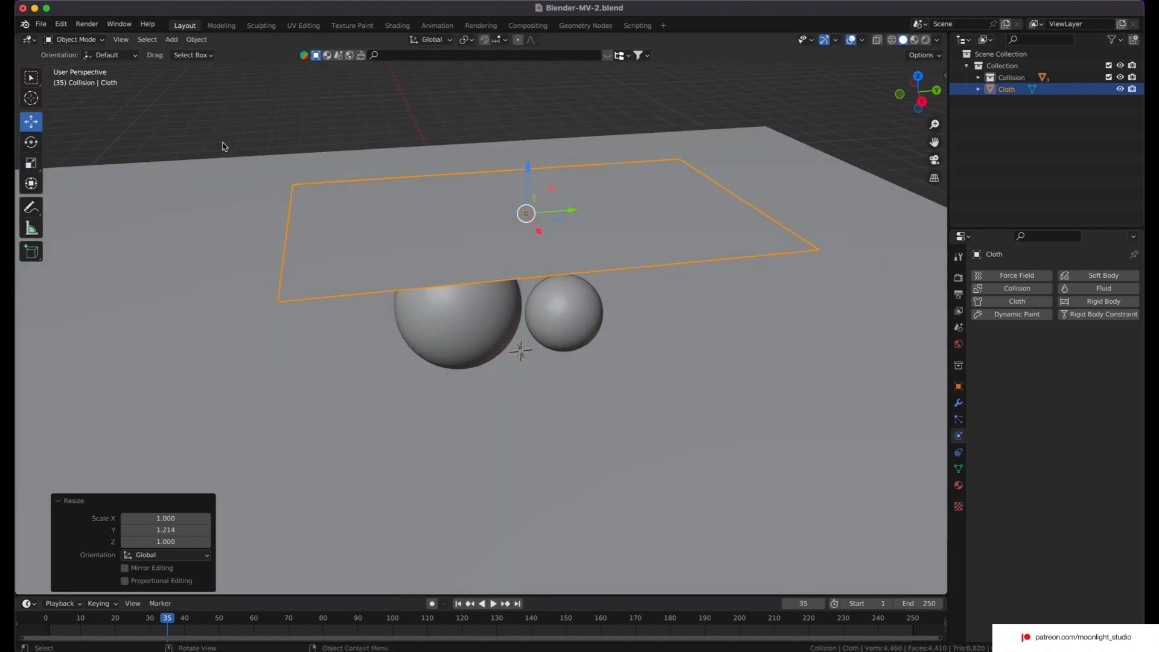
drag(581, 212, 565, 213)
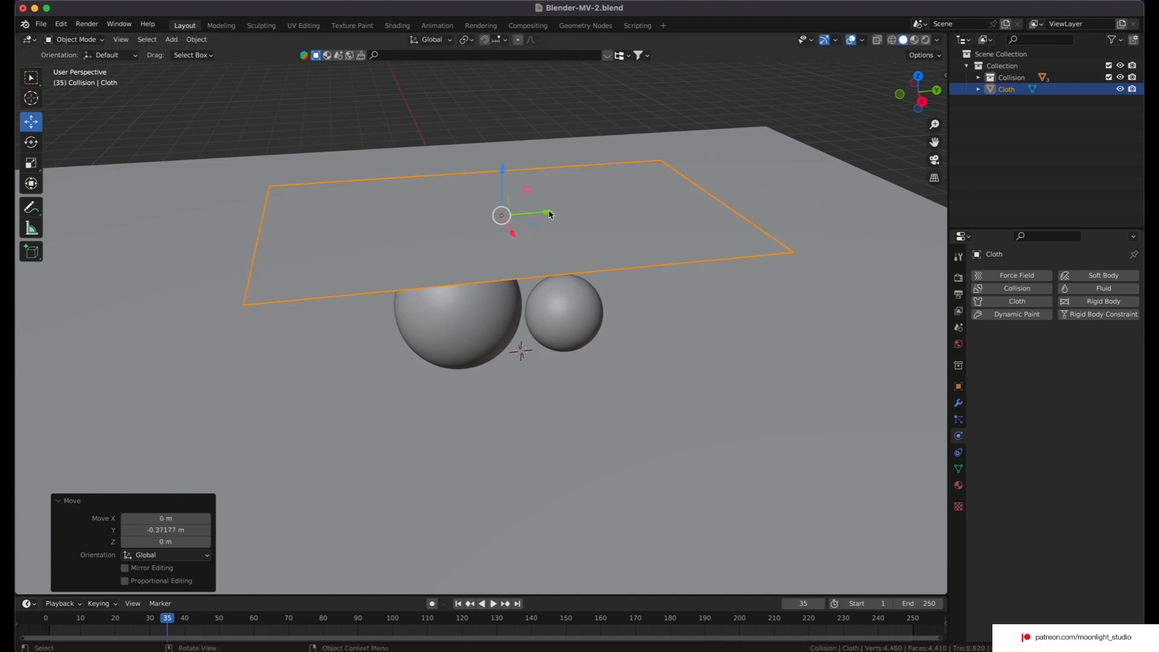
middle_drag(565, 213, 550, 215)
click(30, 162)
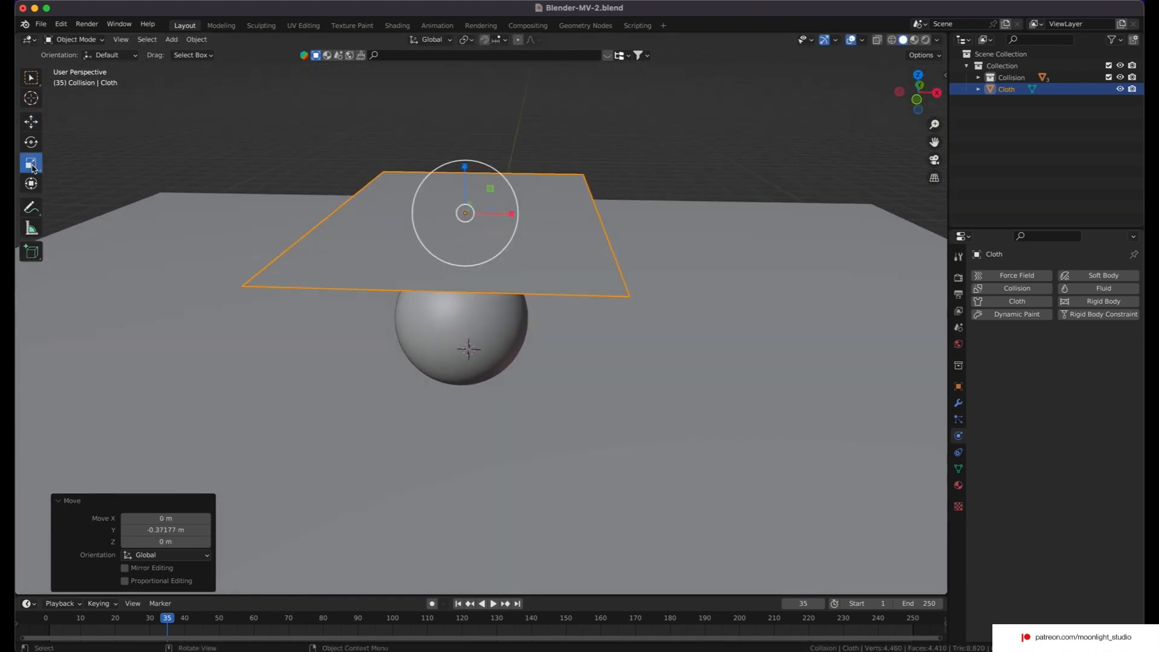
drag(513, 214, 515, 214)
middle_drag(515, 214, 526, 219)
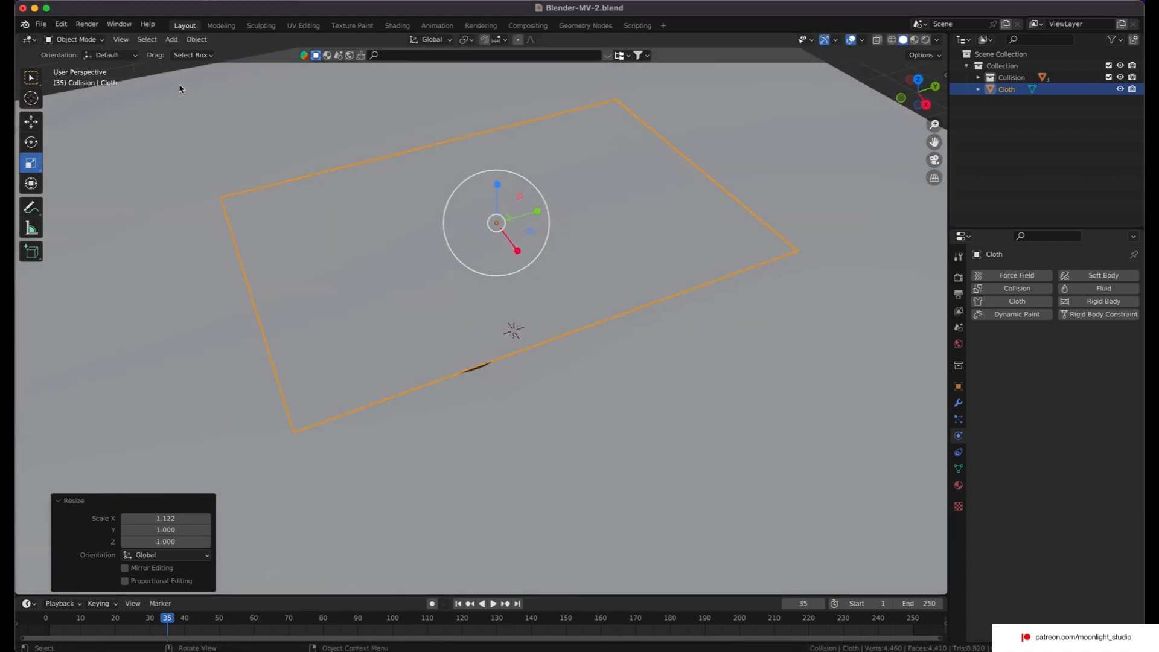
Subdivide the Cloth plane's mesh in Edit Mode with 100 cuts.
click(76, 39)
click(78, 67)
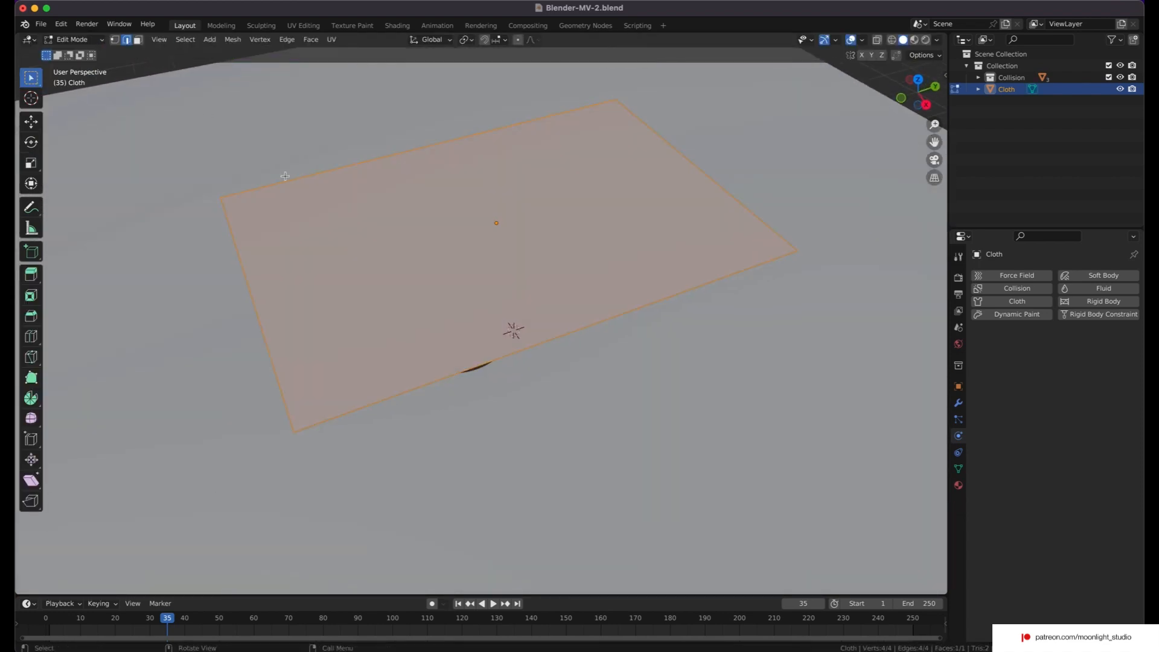
right_click(360, 250)
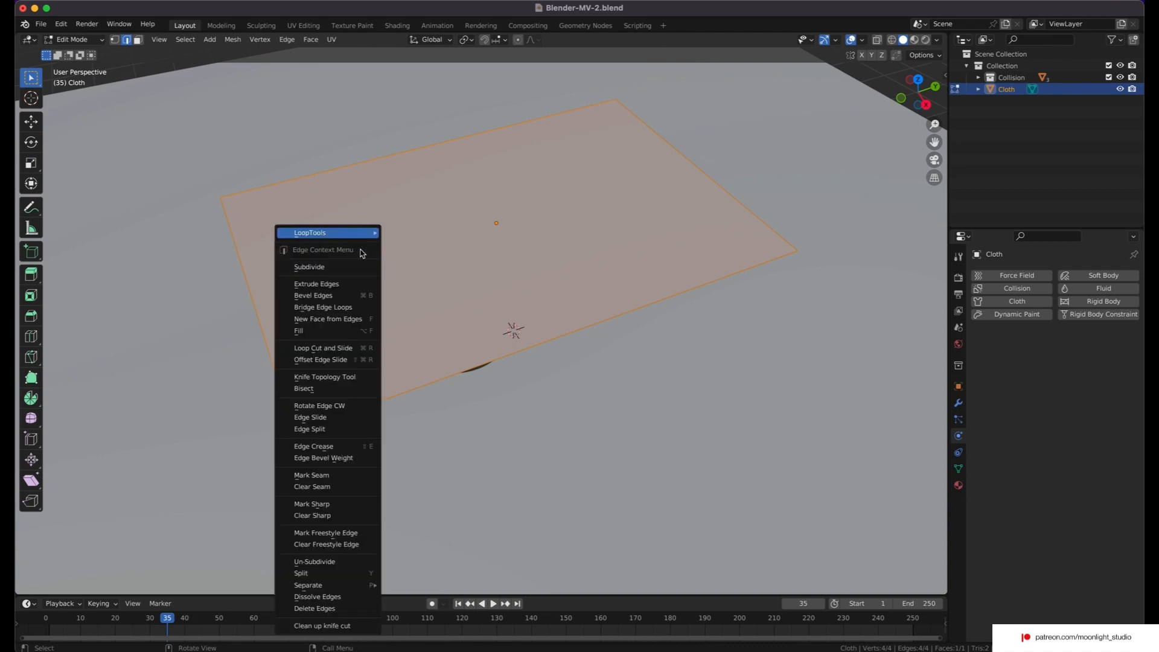
click(331, 266)
click(173, 505)
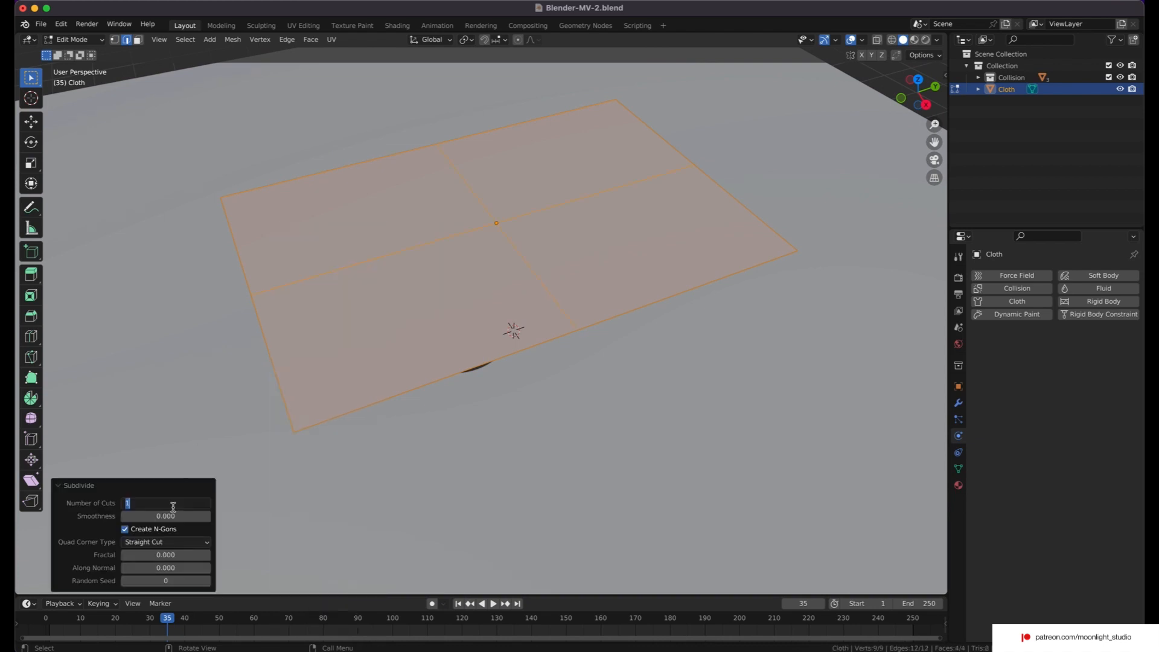
text(100)
key(Return)
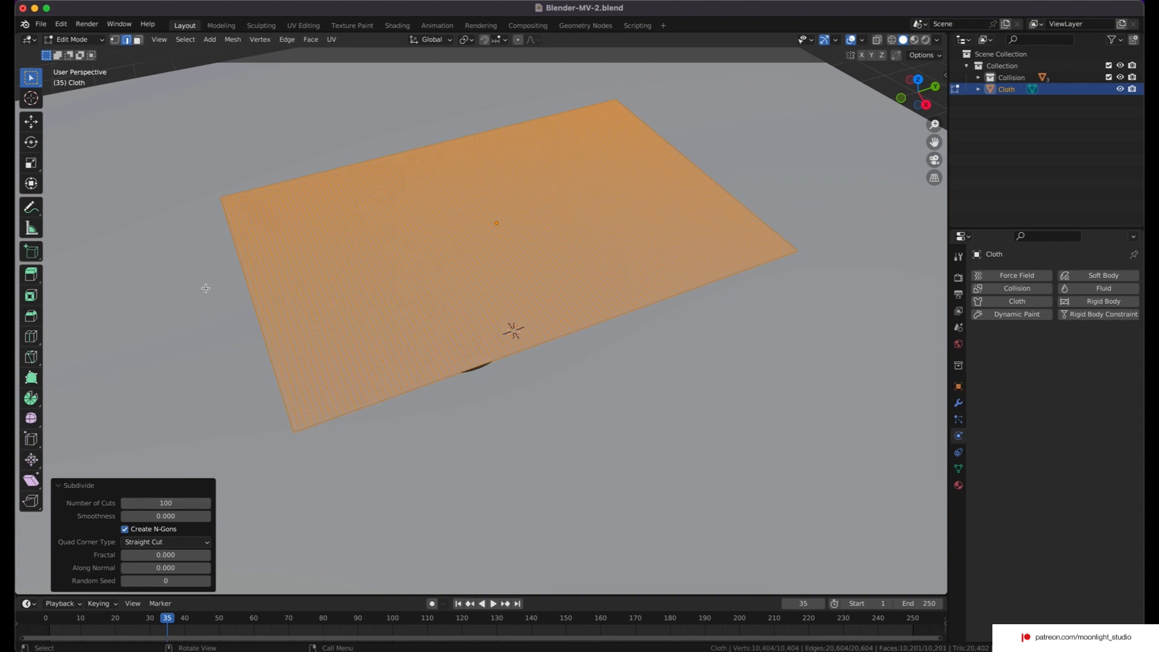
Subdivide the entire Cloth mesh once more with a single cut.
click(77, 43)
click(82, 53)
click(78, 40)
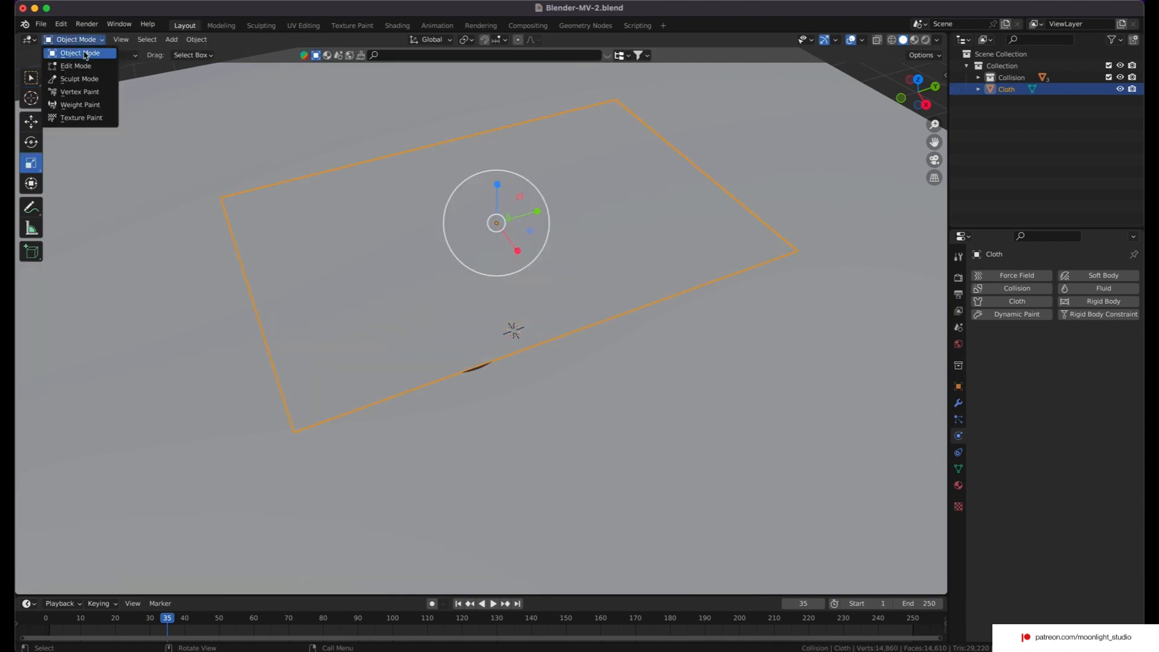
click(85, 65)
right_click(332, 249)
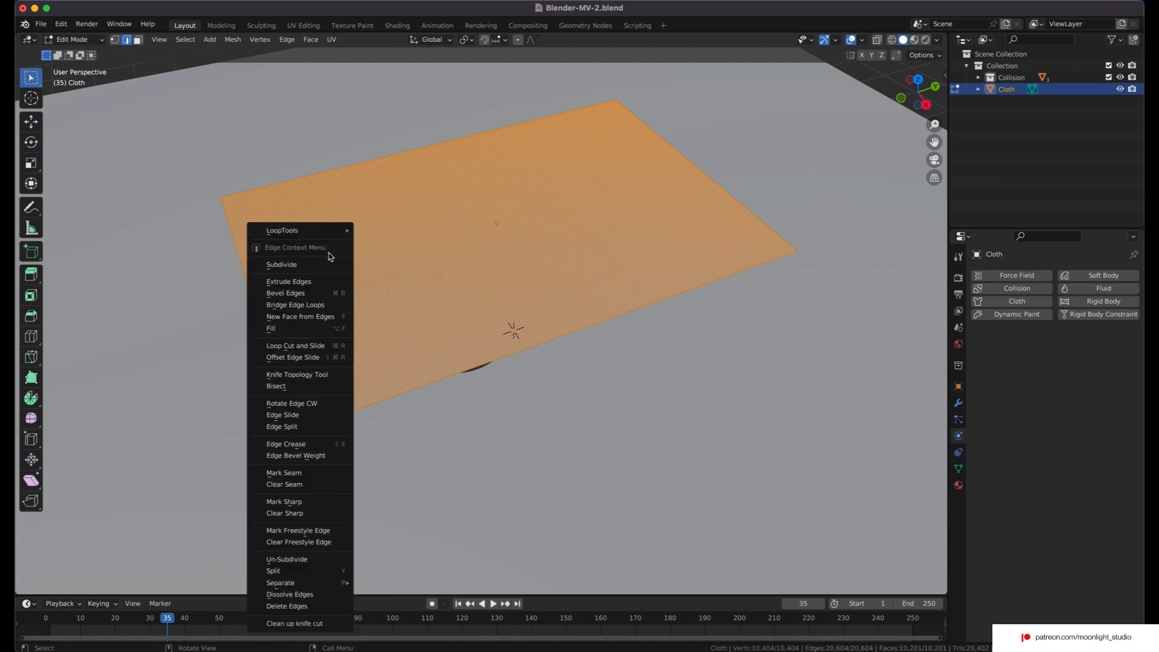
click(320, 264)
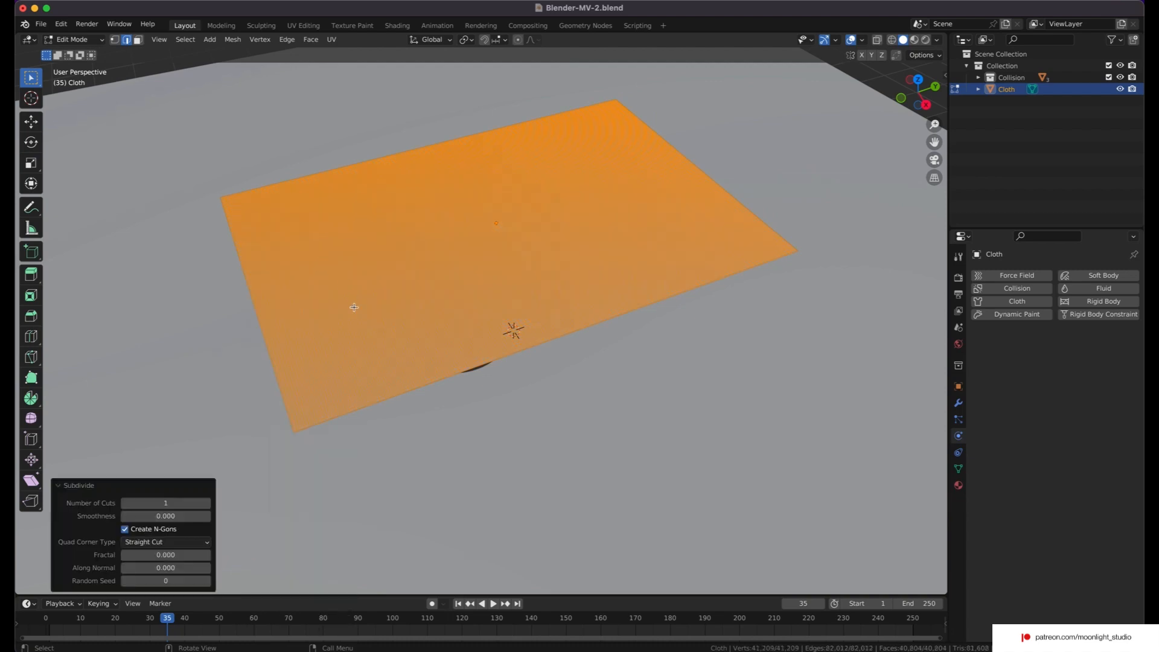
Select only one full column of edges running along Y near the middle of the Cloth mesh.
scroll(354, 307, left, 5)
scroll(354, 308, up, 5)
scroll(354, 307, down, 10)
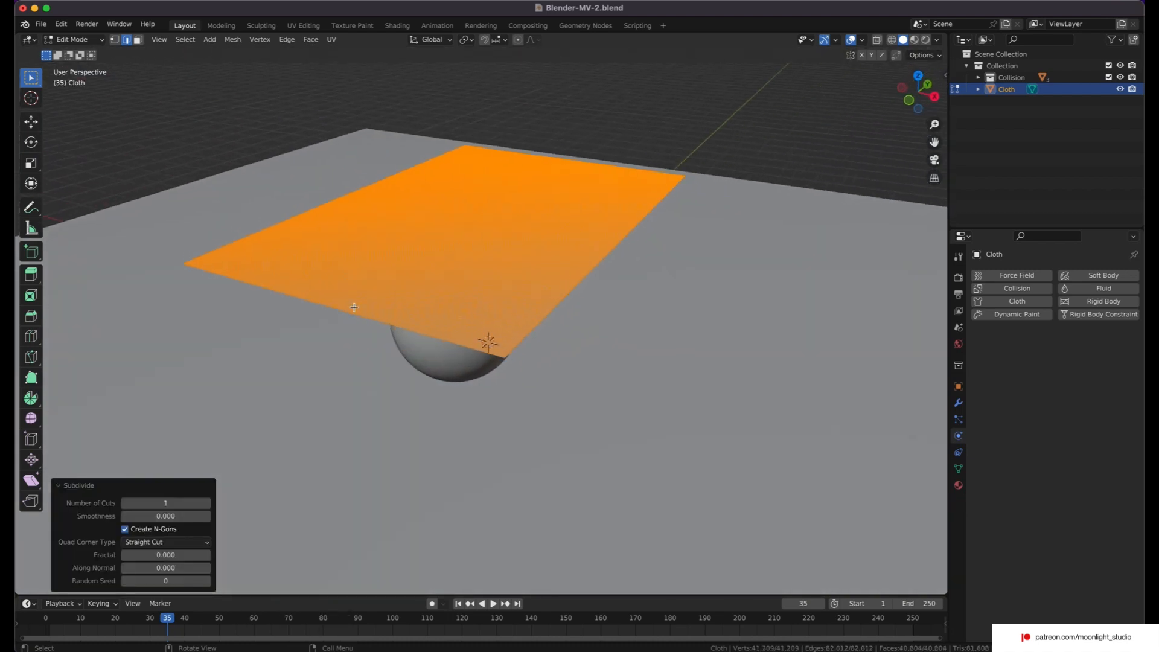
scroll(354, 307, up, 5)
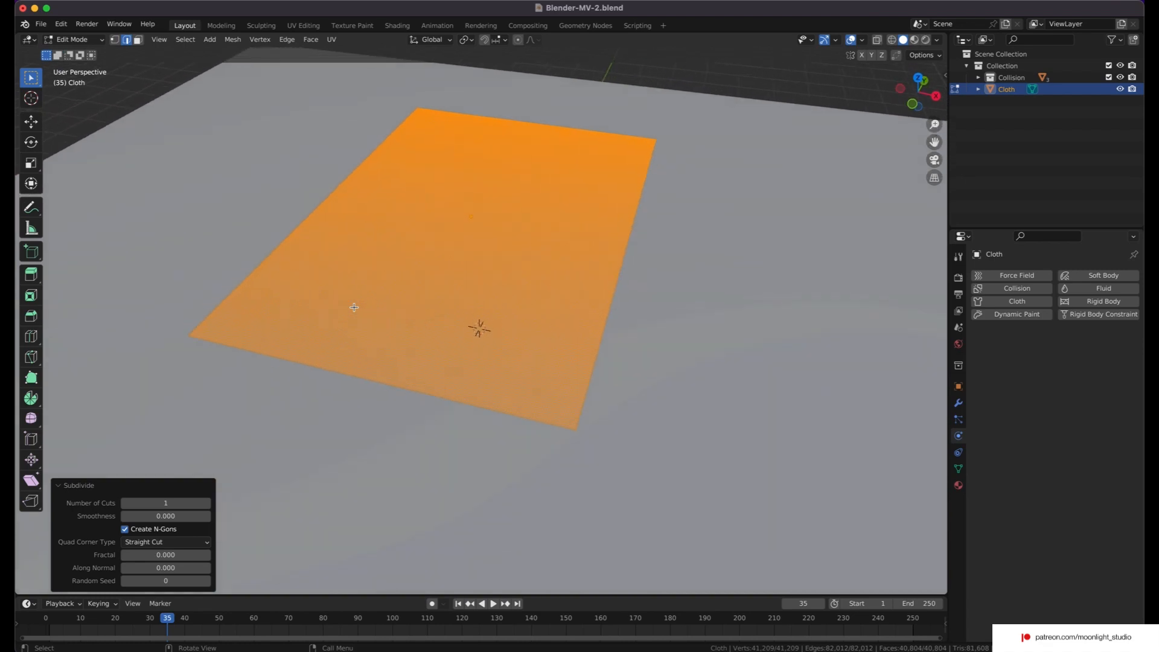
click(404, 401)
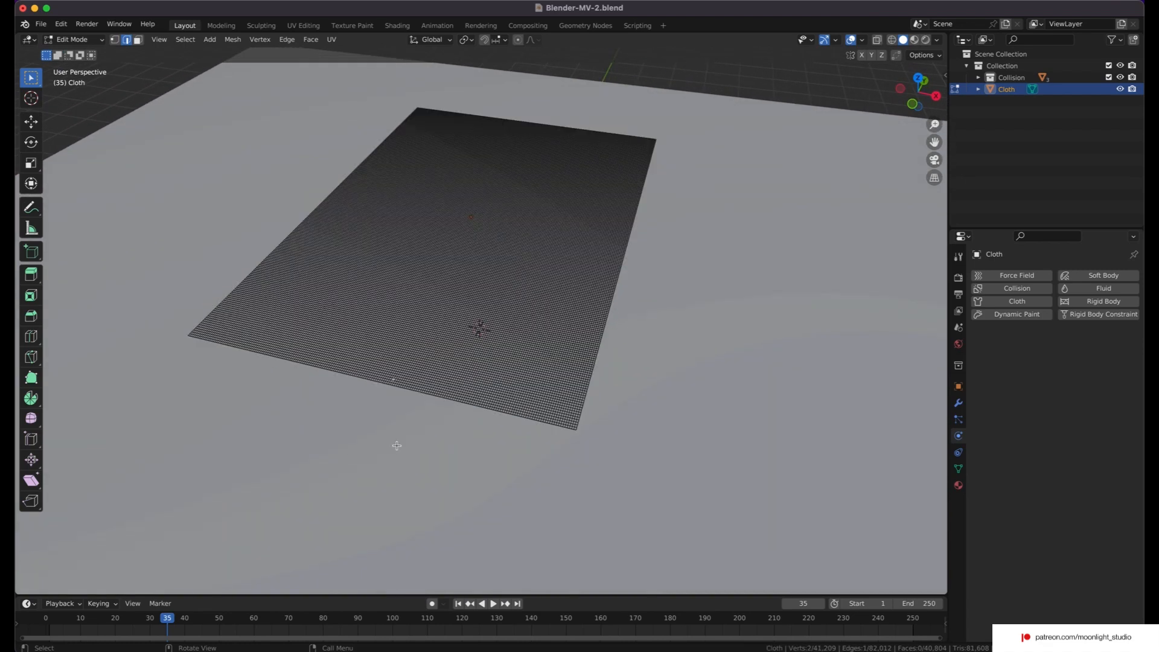
scroll(397, 446, up, 4)
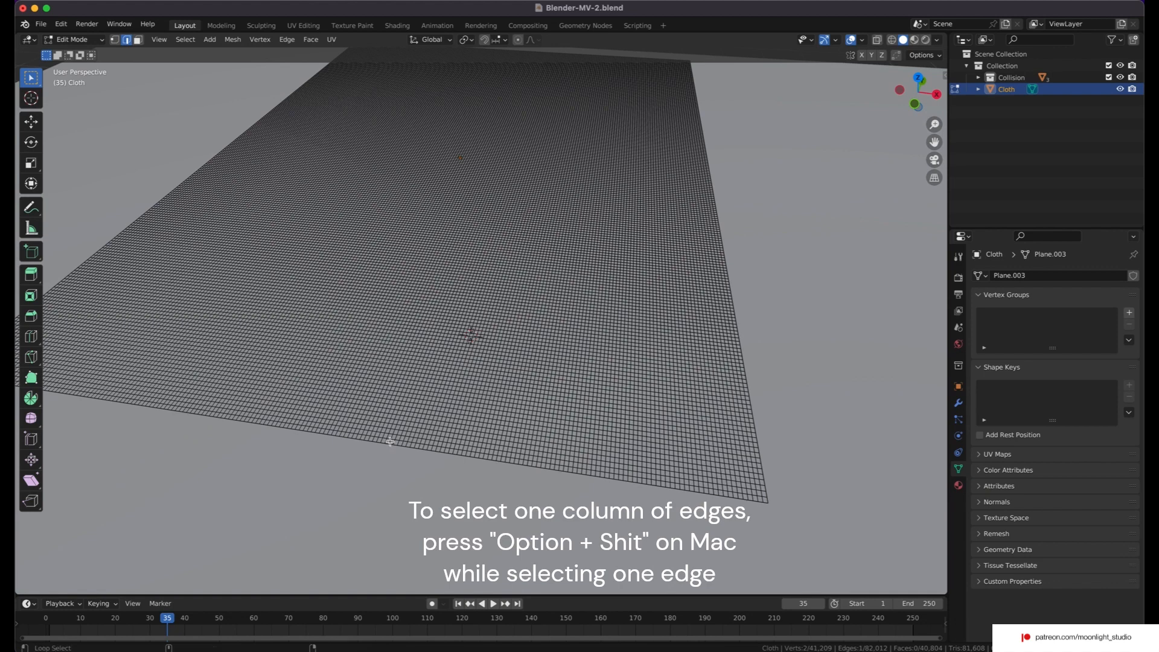
alt+click(391, 437)
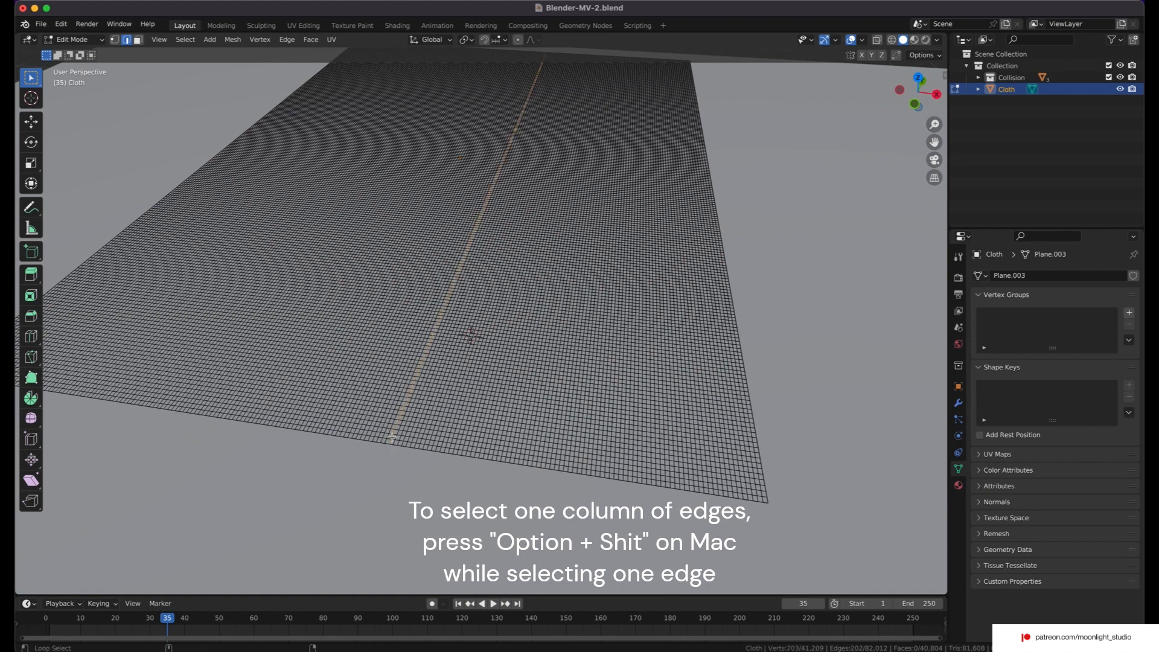
Create a vertex group on the Cloth mesh and assign the selected edge column to it with weight 0.8.
click(1129, 314)
click(1032, 401)
text(0)
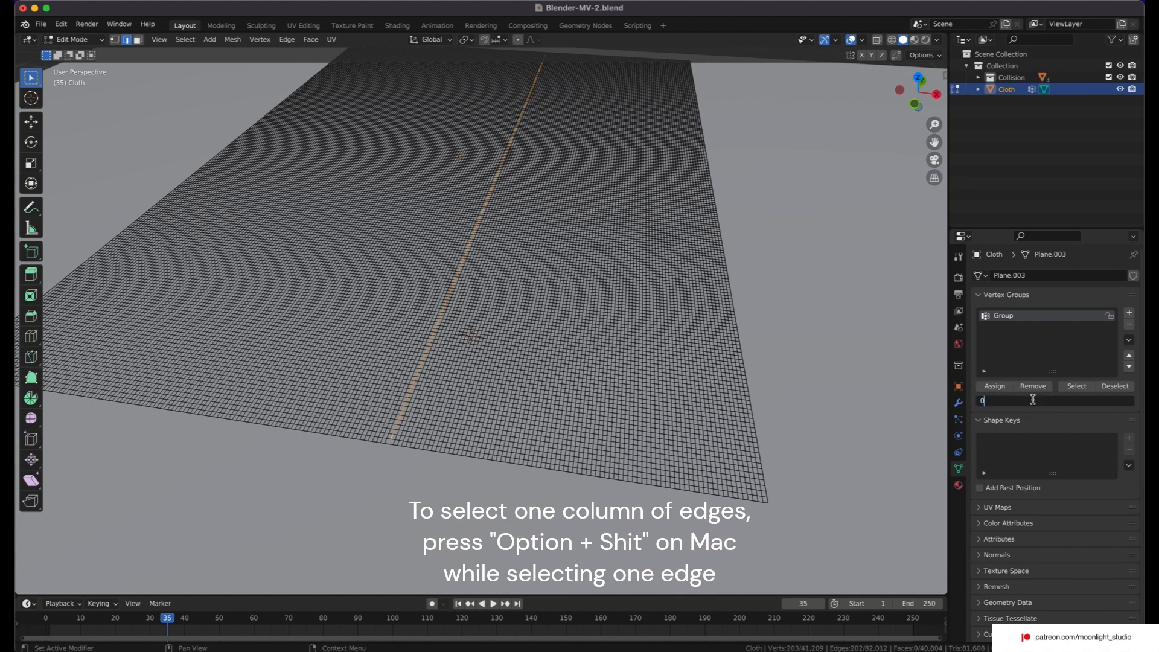
text(.8)
key(Return)
click(1005, 391)
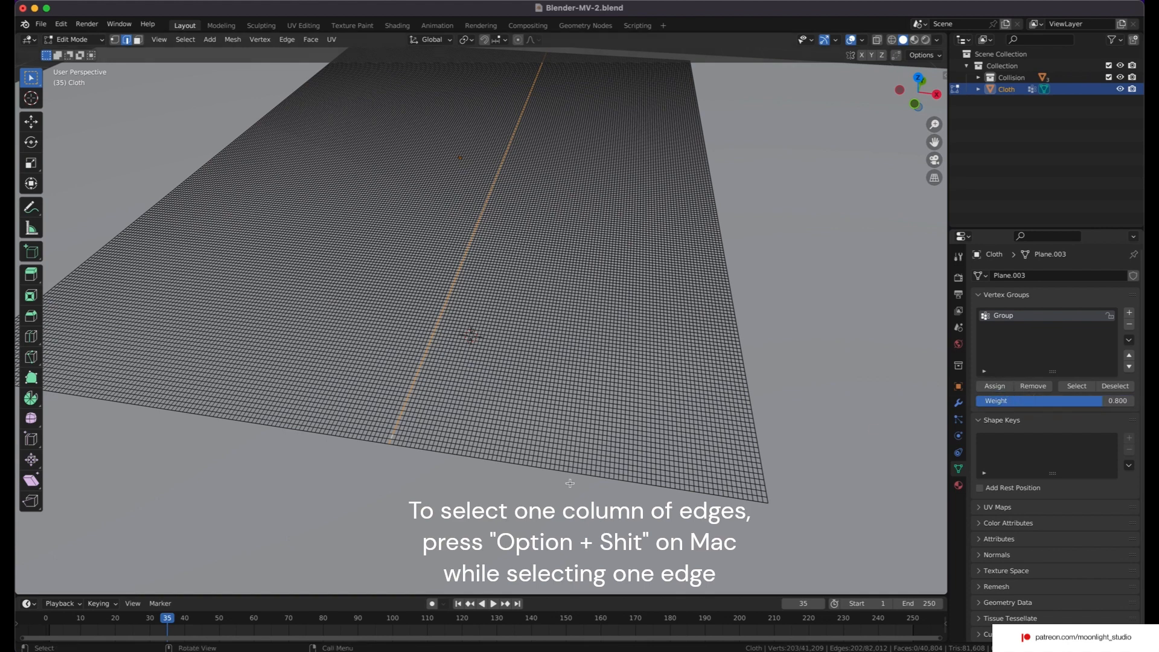
Assign a second edge column on the +X side of the first to the vertex group with weight 1, and select the group's vertices.
click(512, 509)
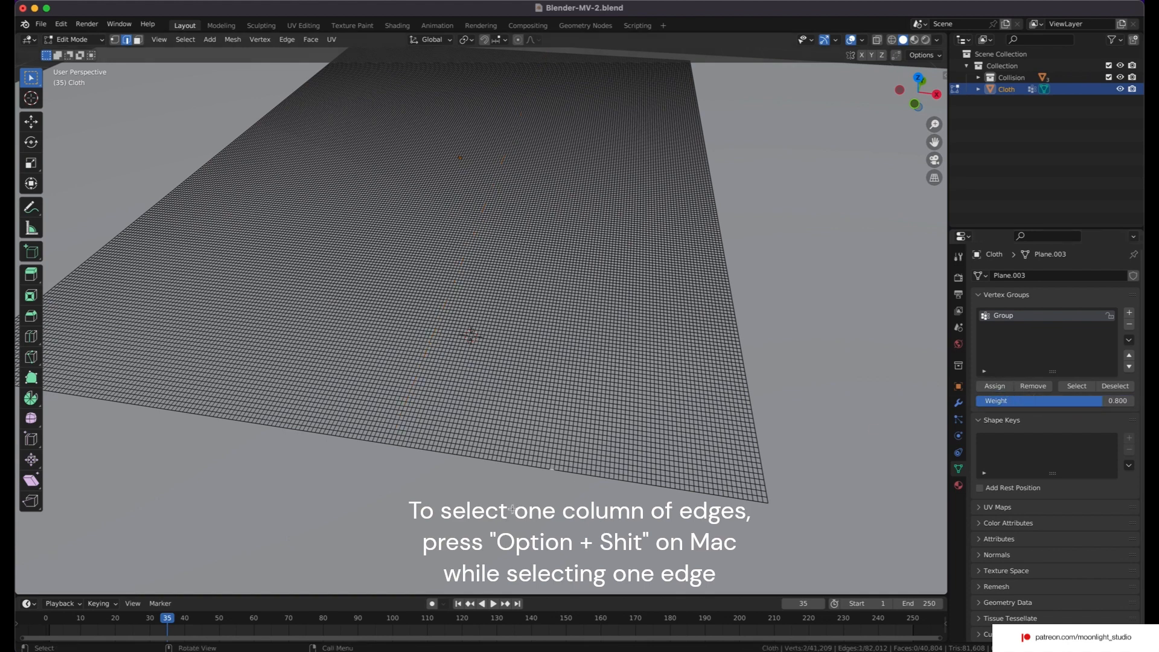
alt+shift+click(508, 443)
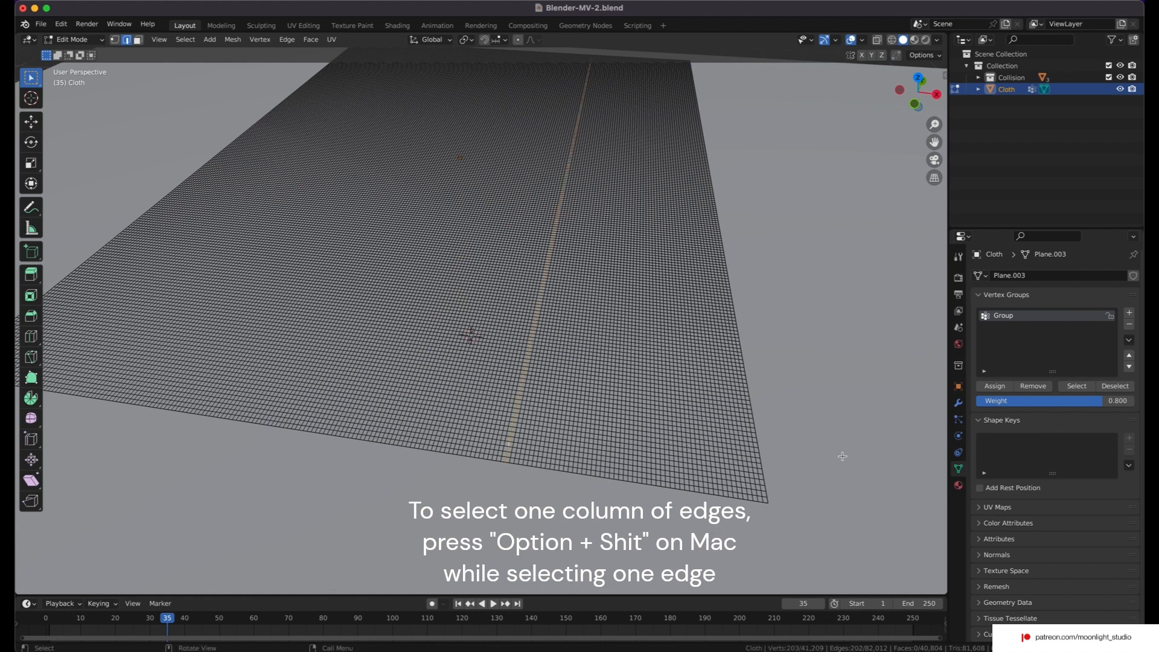
click(1128, 401)
text(1)
key(Return)
click(1084, 386)
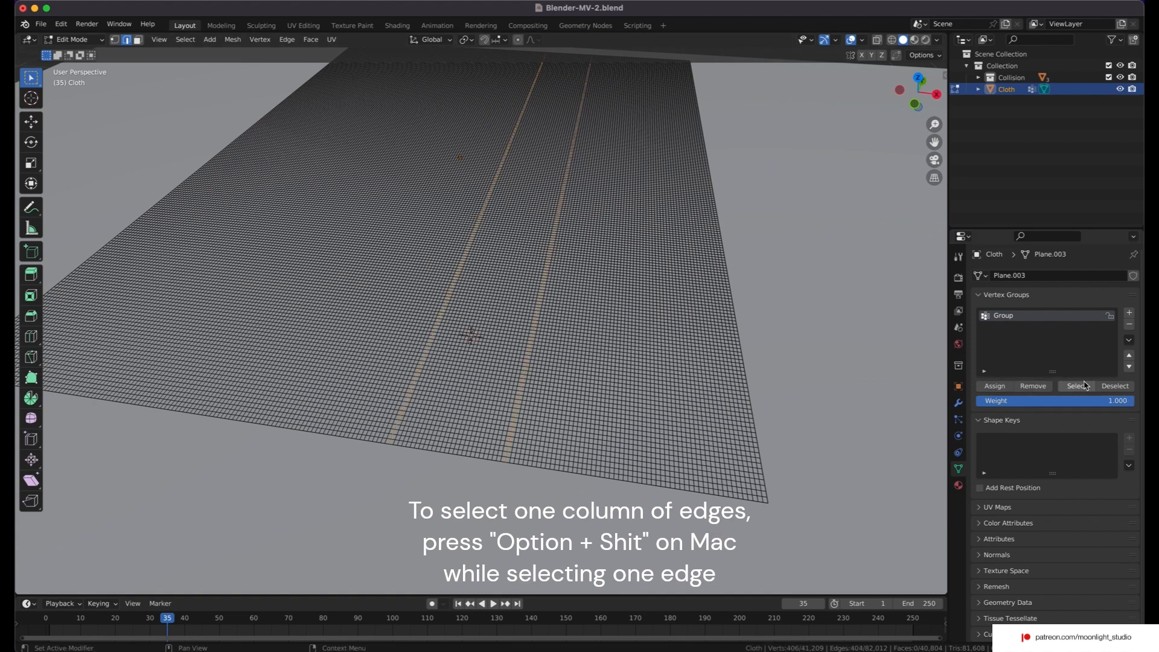
Select only a third edge column running along Y, on the -X side of the first column.
scroll(882, 304, down, 5)
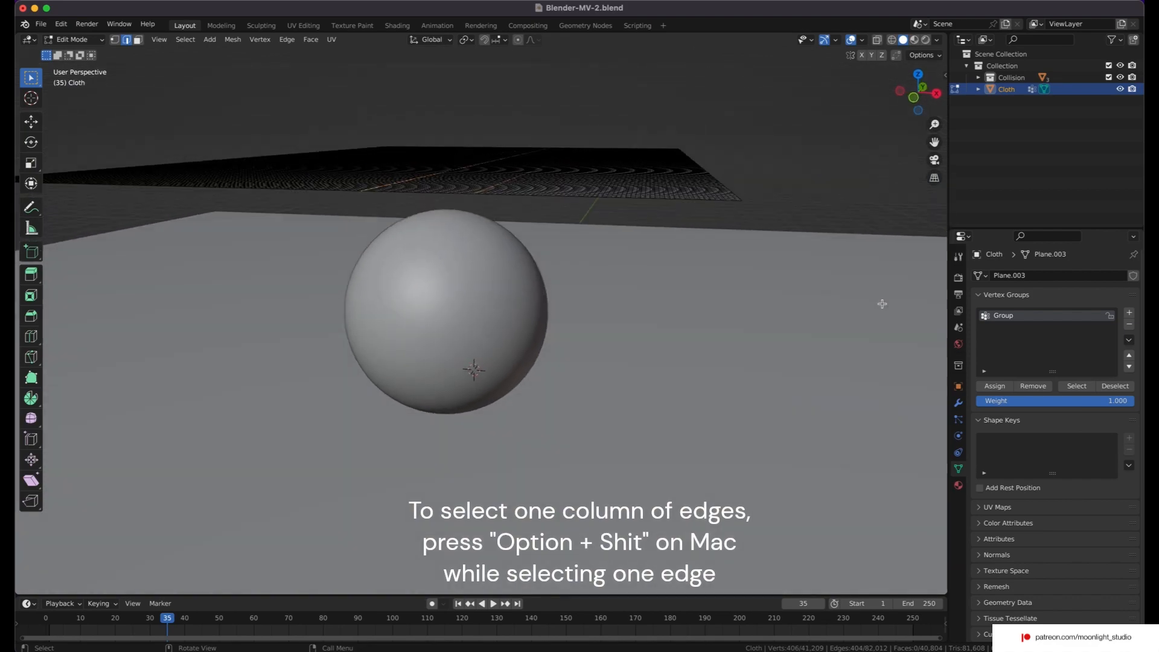
middle_drag(882, 303, 464, 366)
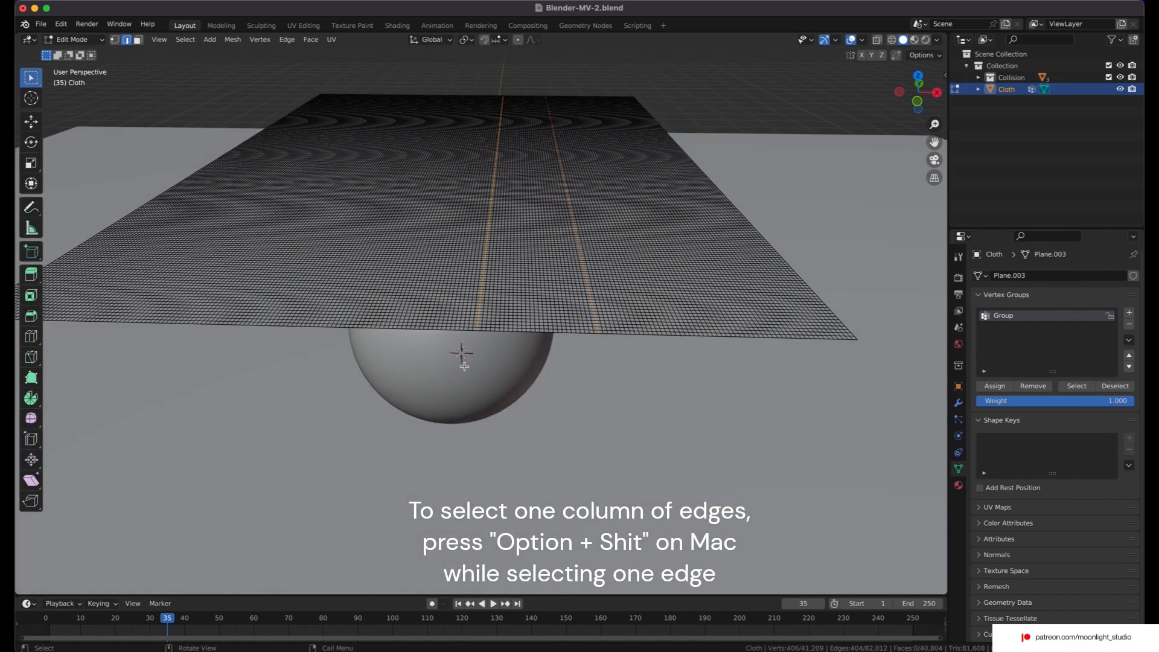
click(377, 324)
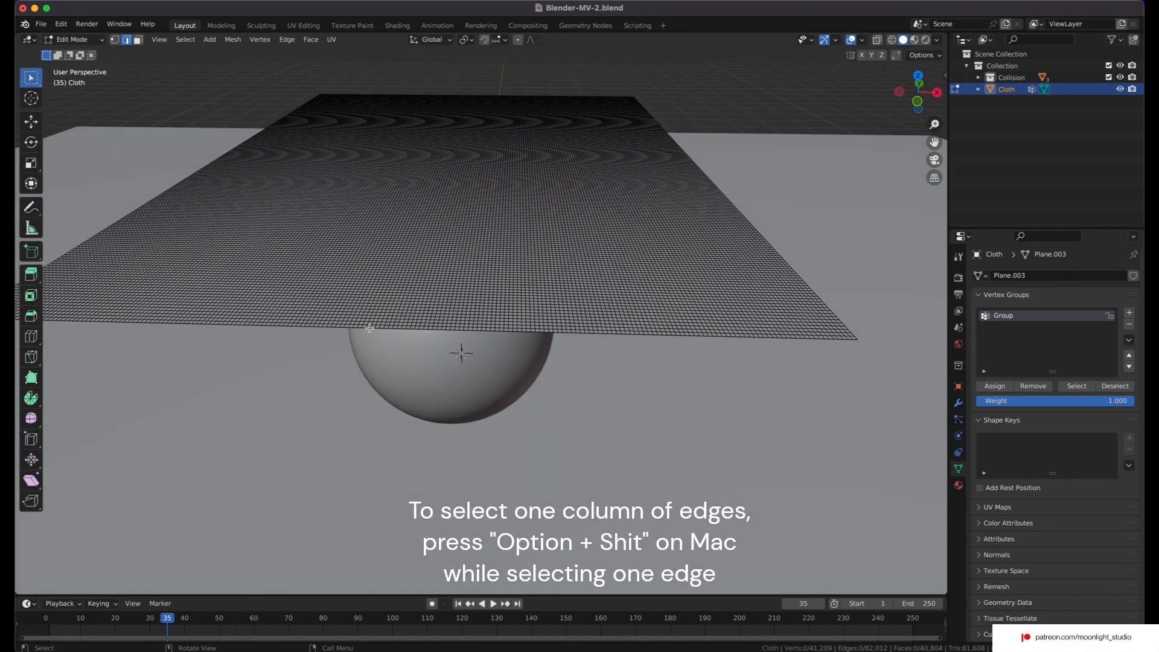
alt+shift+click(373, 318)
click(362, 311)
alt+shift+click(358, 308)
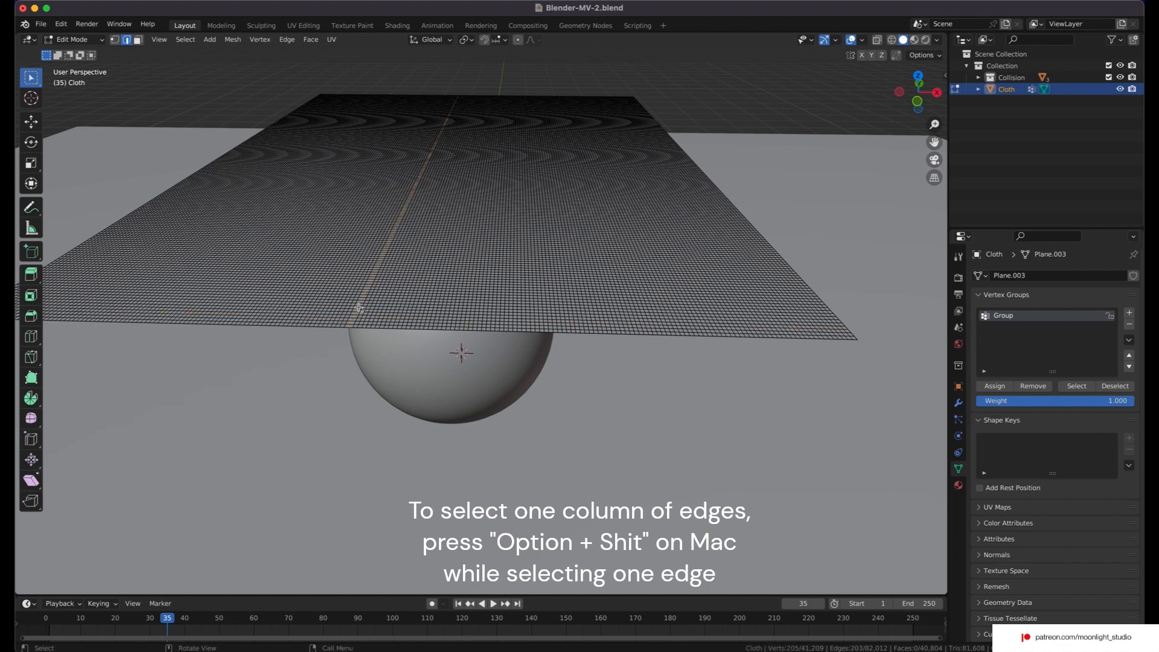
click(356, 411)
alt+click(349, 325)
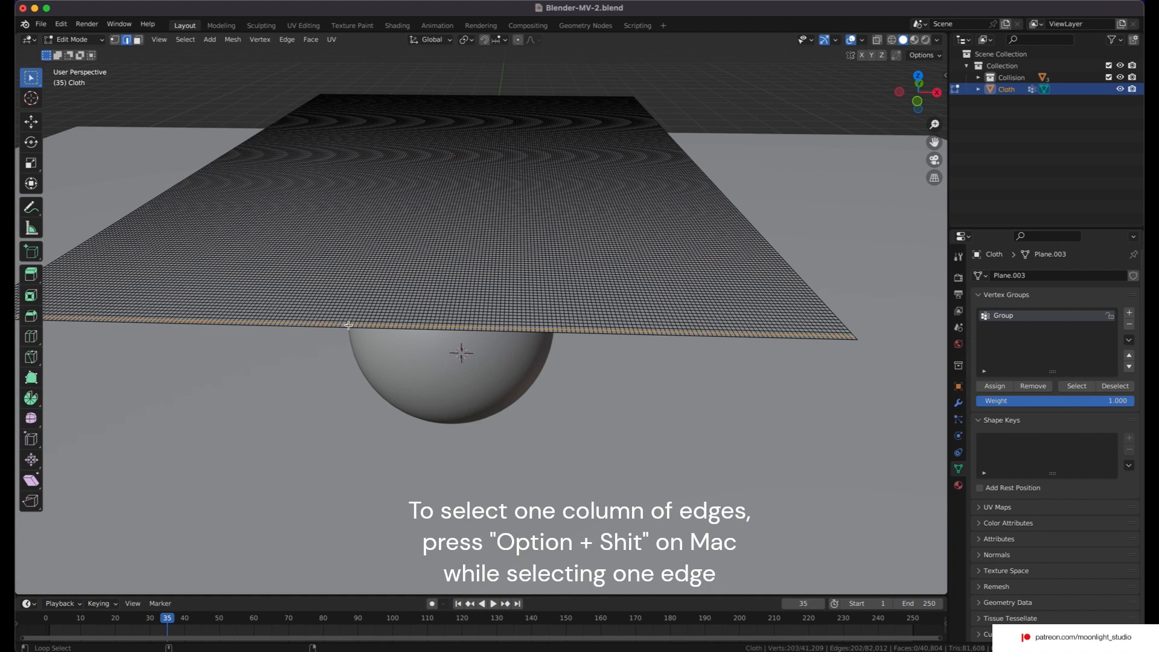
click(351, 385)
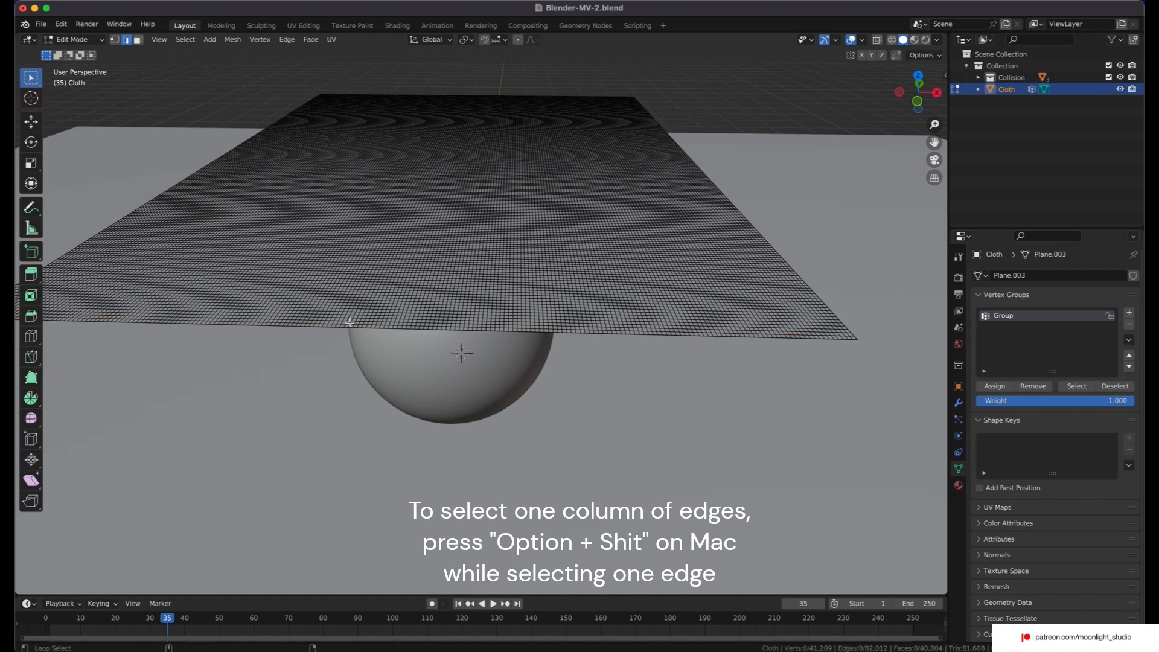
alt+click(350, 322)
Assign the selected column to the vertex group with weight 0.5, rename the group Seams and return to Object Mode.
click(1097, 404)
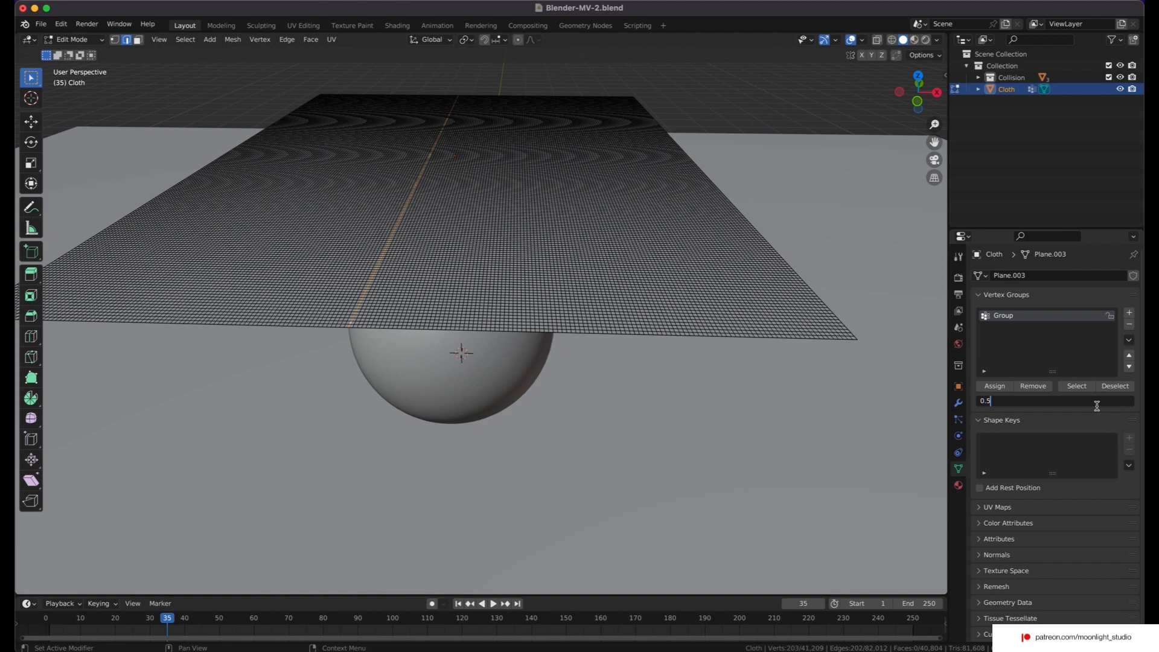
key(Return)
click(1005, 388)
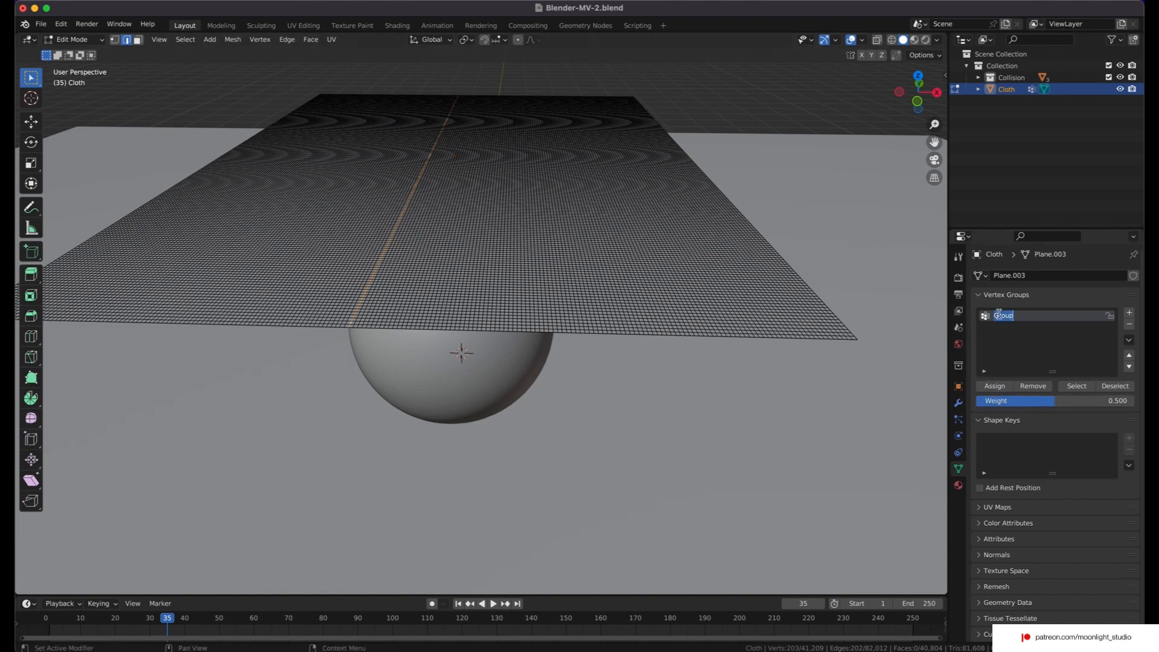
text(Seams)
click(99, 40)
click(105, 52)
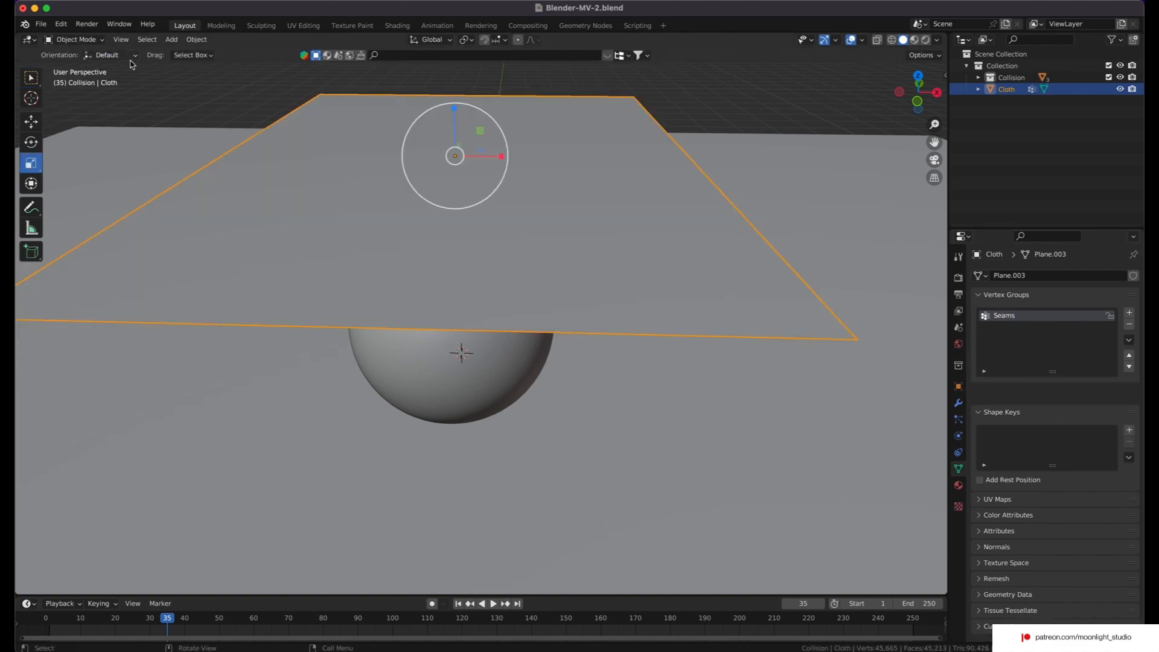
Reopen the Cloth mesh in Edit Mode and select the Seams group's vertices to check its assigned columns.
scroll(617, 375, left, 3)
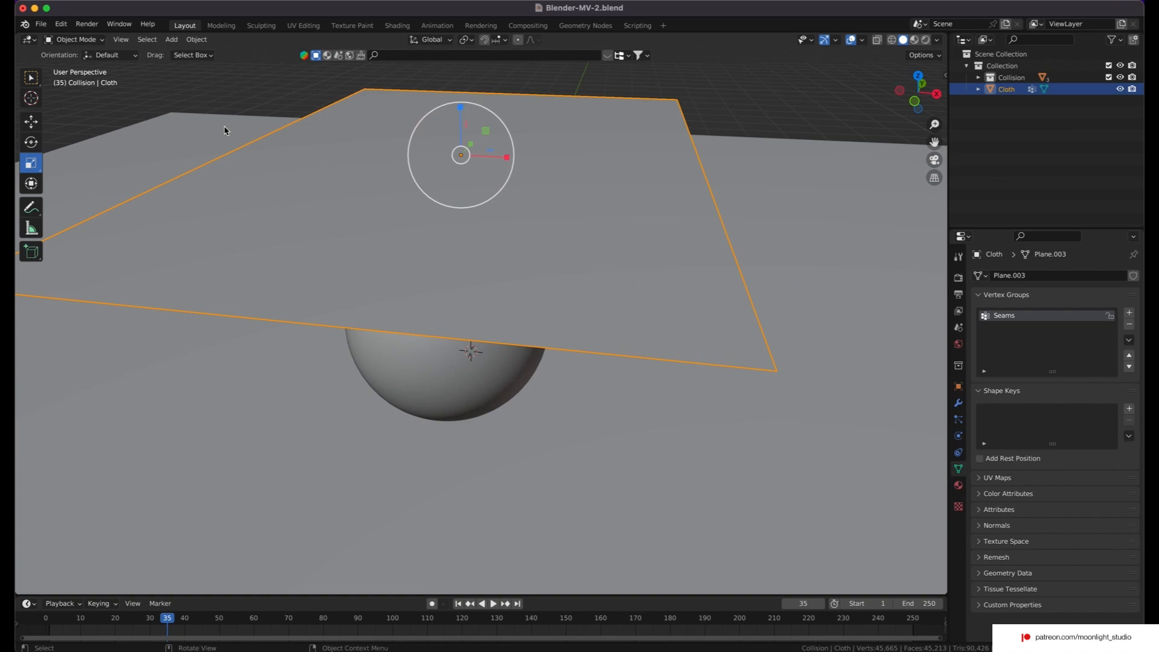
click(80, 41)
click(90, 66)
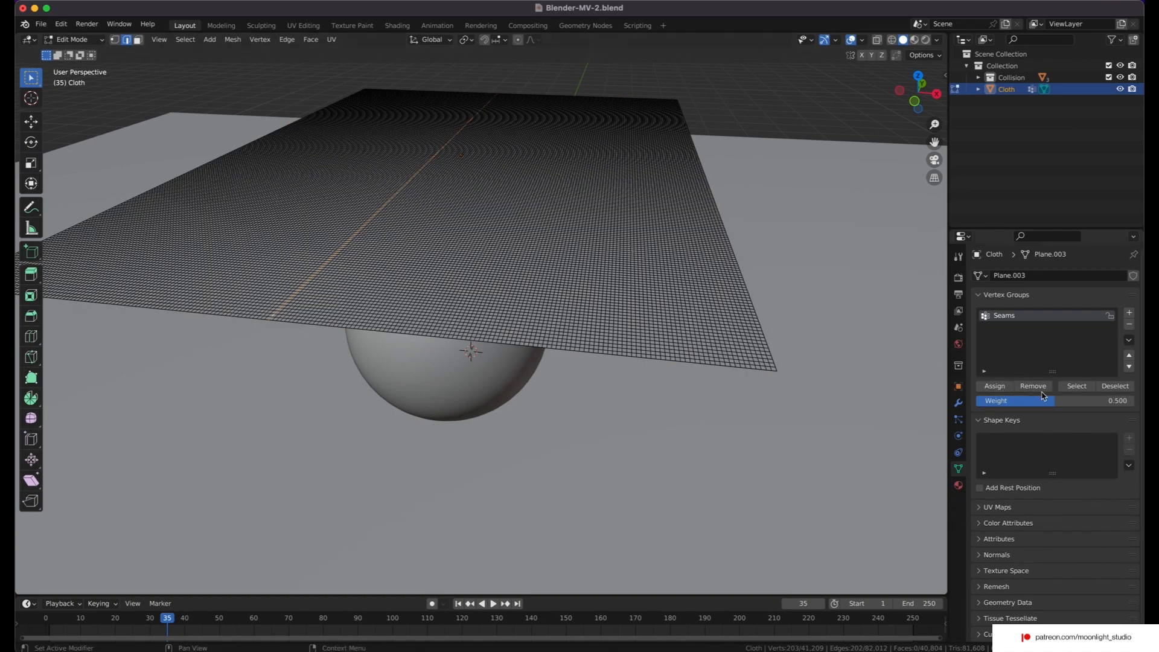
click(806, 463)
click(1064, 389)
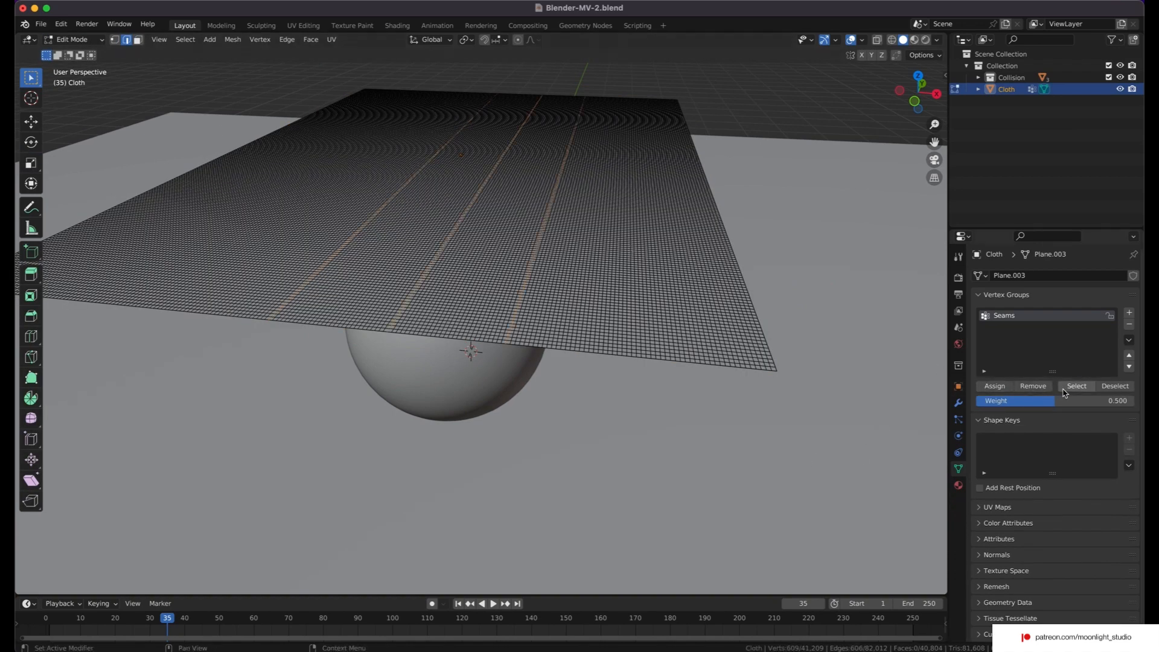
Look over the selected seam columns on the Cloth mesh and return to Object Mode.
scroll(435, 244, up, 3)
scroll(434, 244, right, 2)
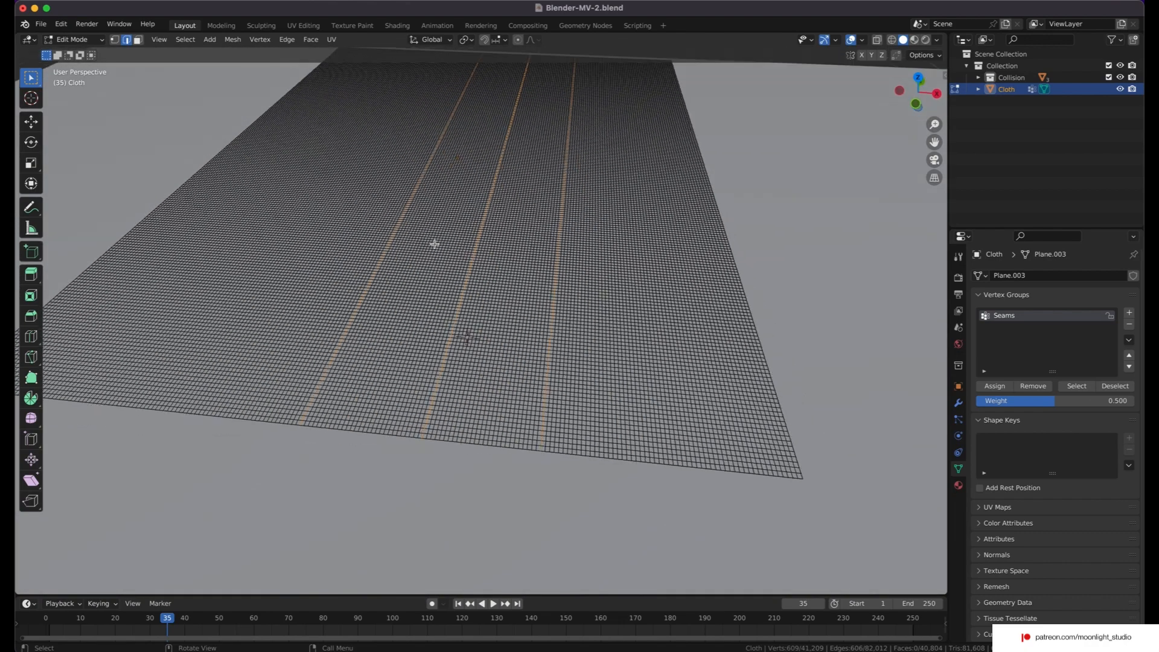
click(100, 40)
click(72, 50)
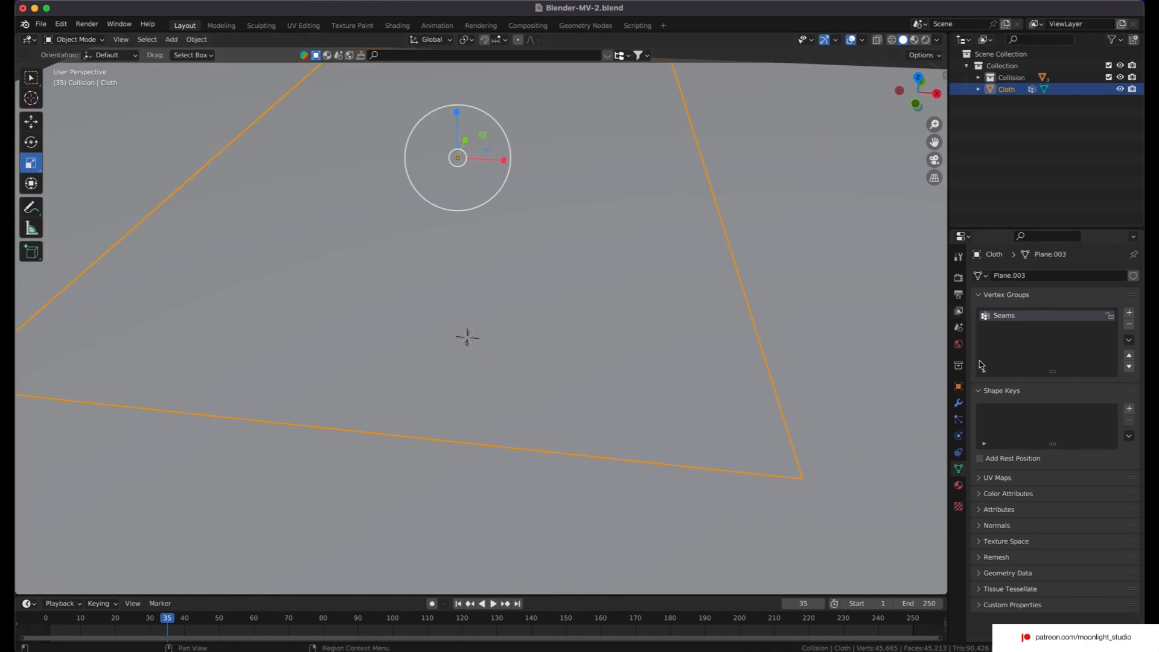
click(884, 398)
scroll(884, 398, down, 5)
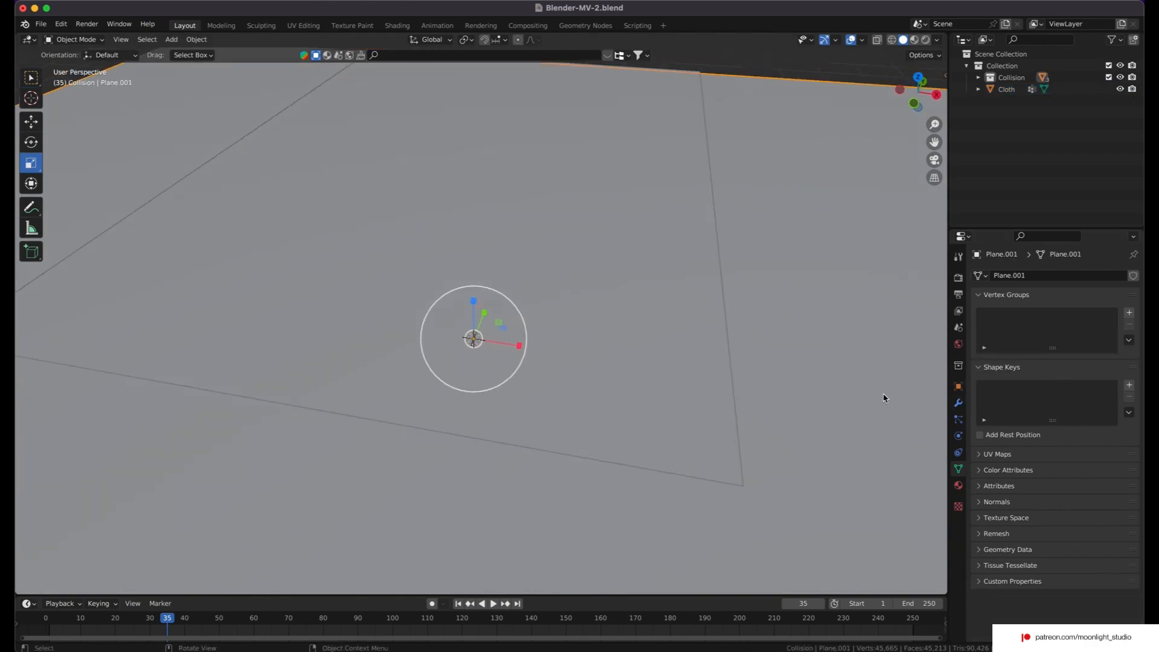
scroll(884, 398, up, 10)
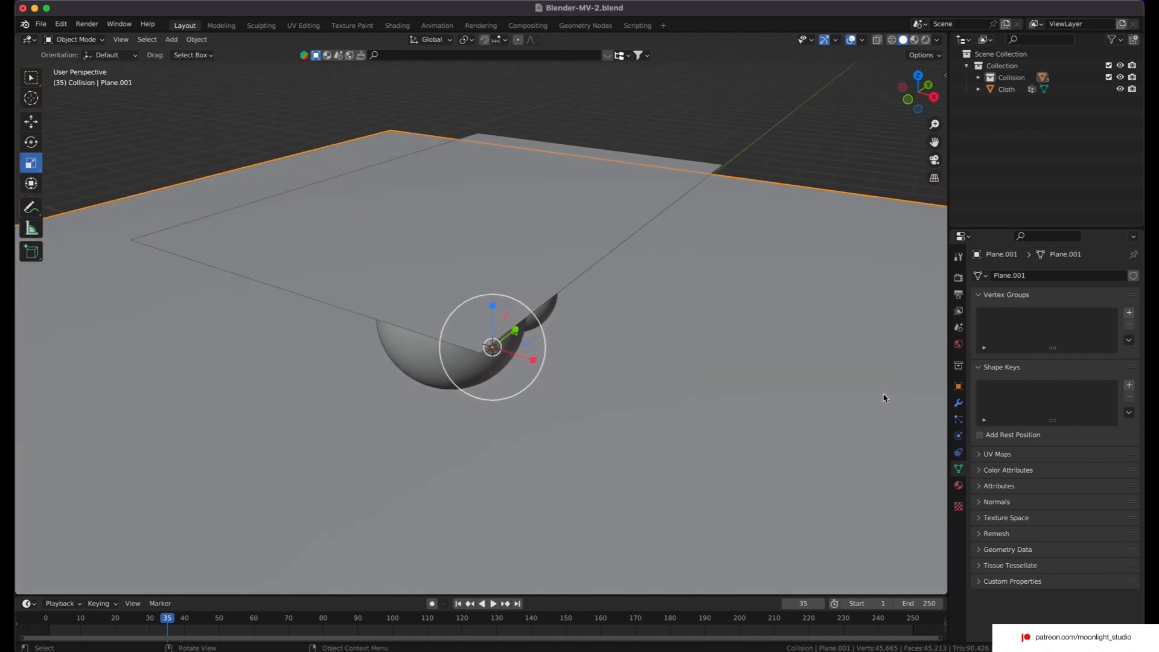
scroll(884, 398, right, 5)
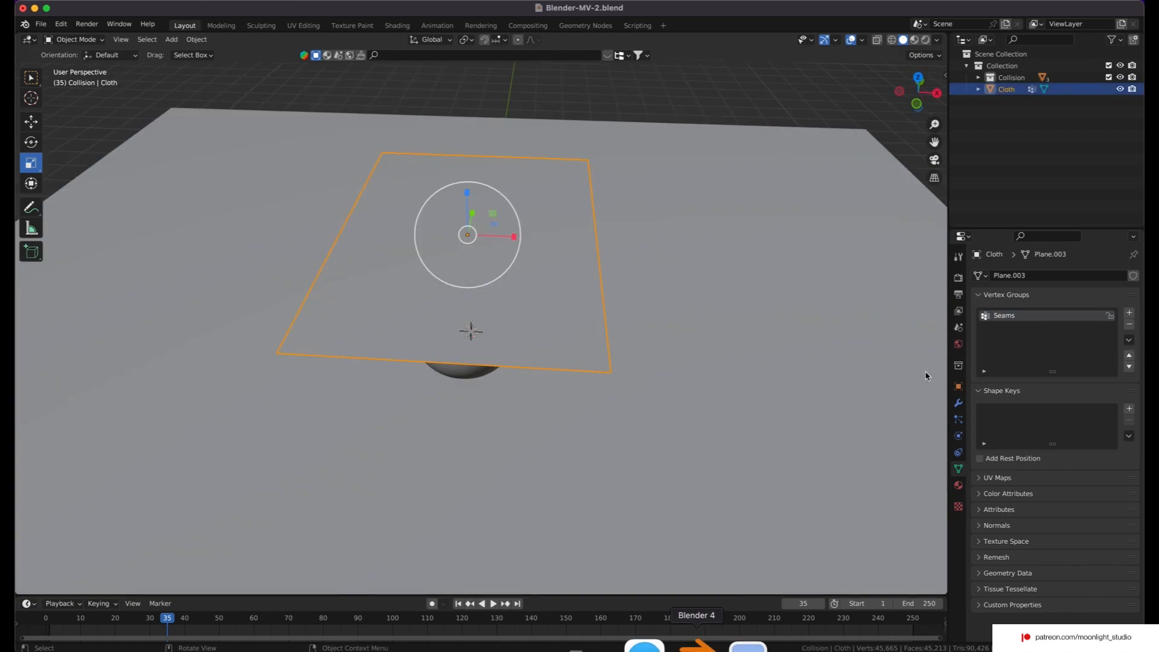
Add a Cloth modifier to the Cloth plane and reset the timeline to frame 1.
click(958, 403)
click(995, 275)
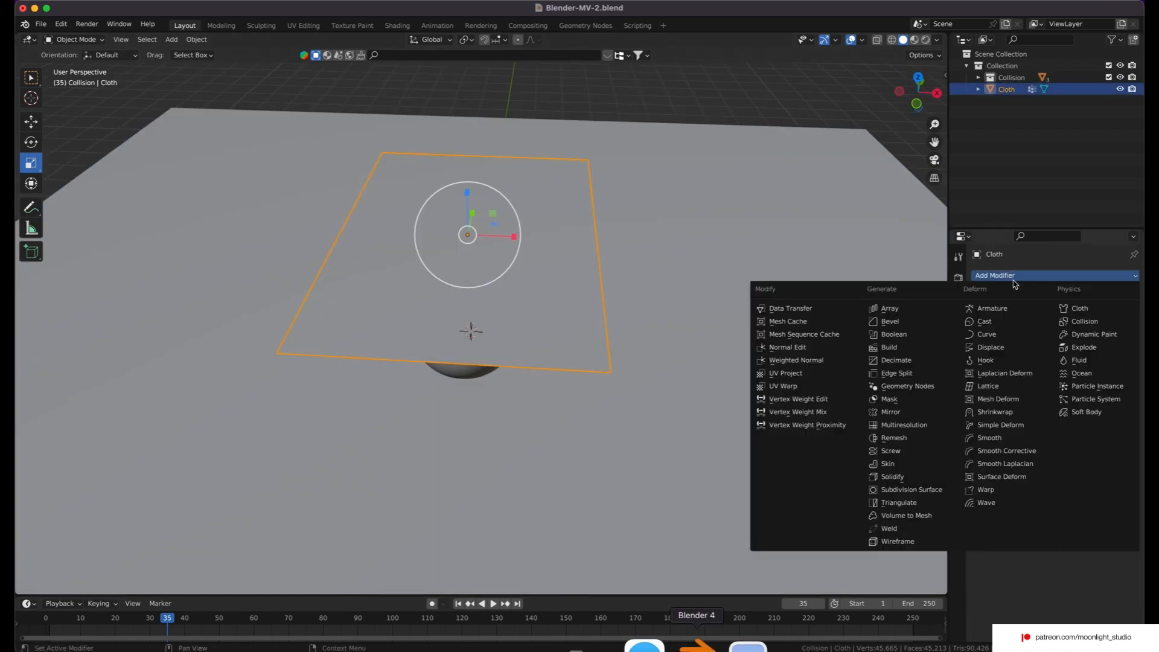
click(1075, 311)
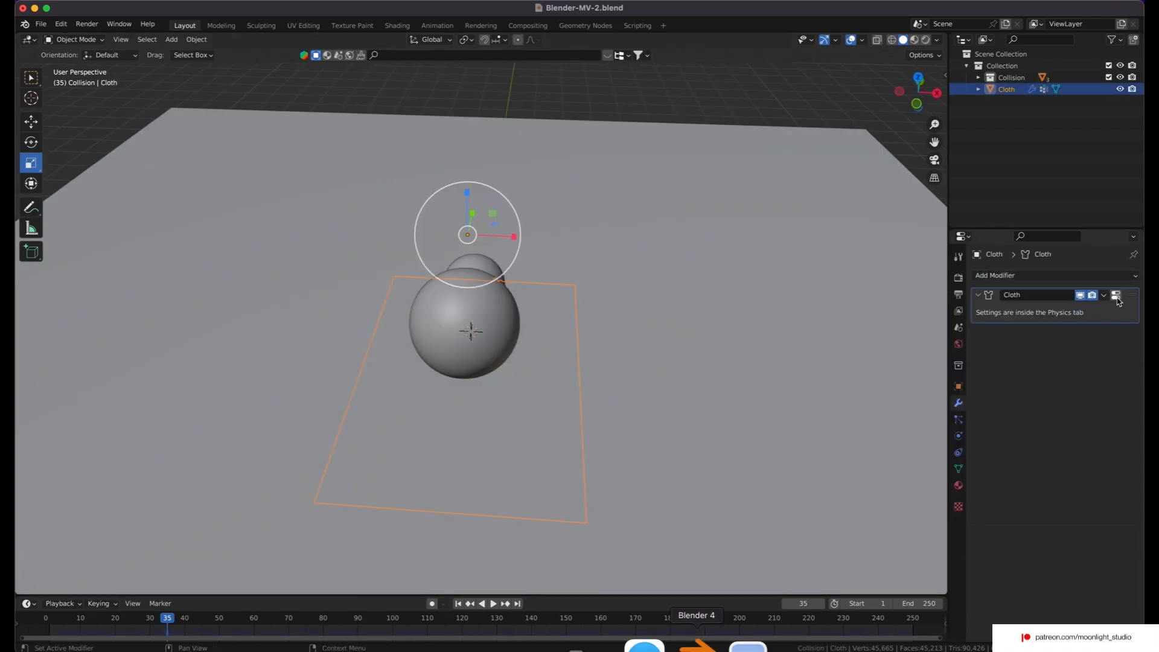
click(457, 604)
Open the cloth physics settings and set Quality Steps to 15.
click(1116, 296)
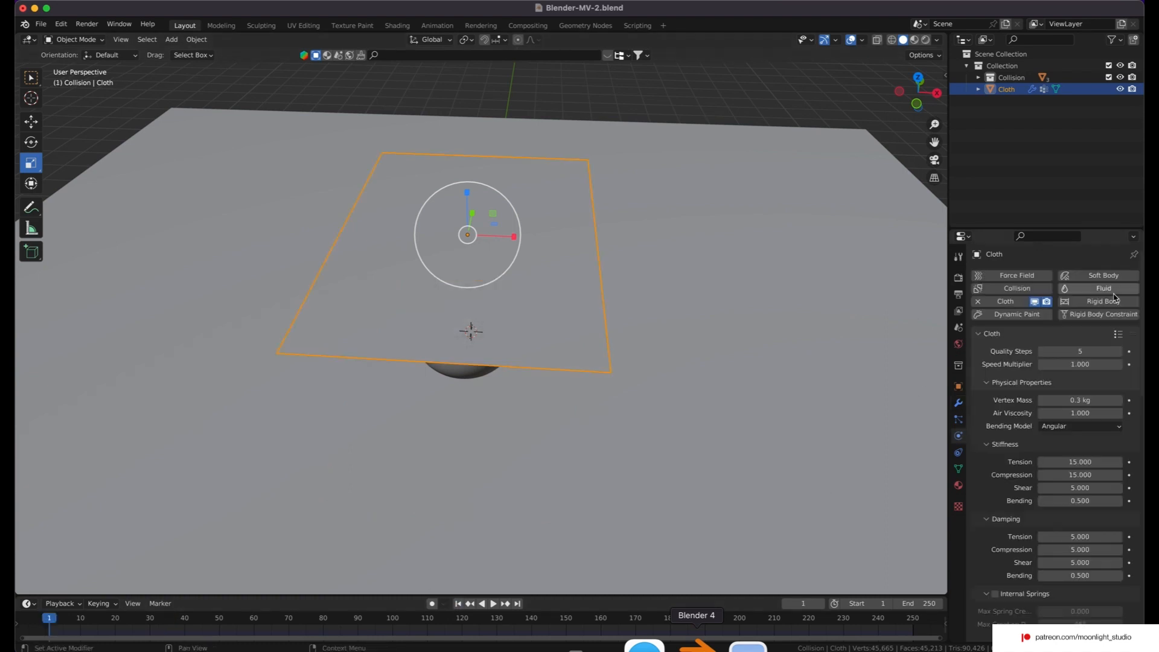
scroll(982, 493, down, 6)
scroll(982, 493, up, 6)
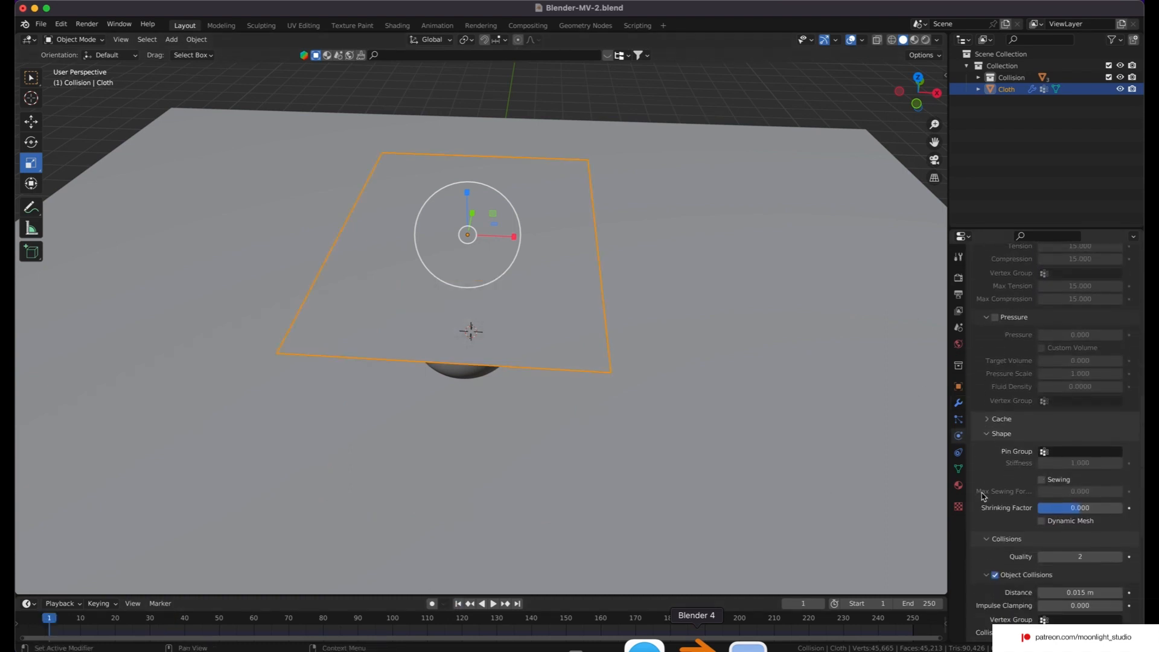
click(1094, 351)
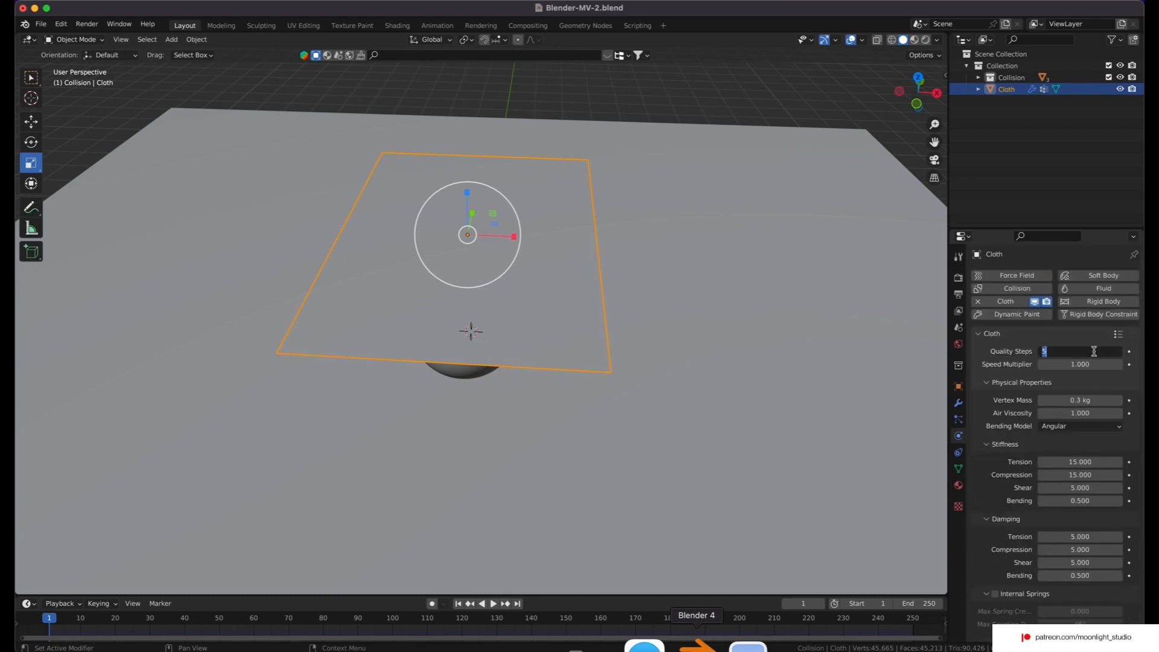
text(15)
key(Return)
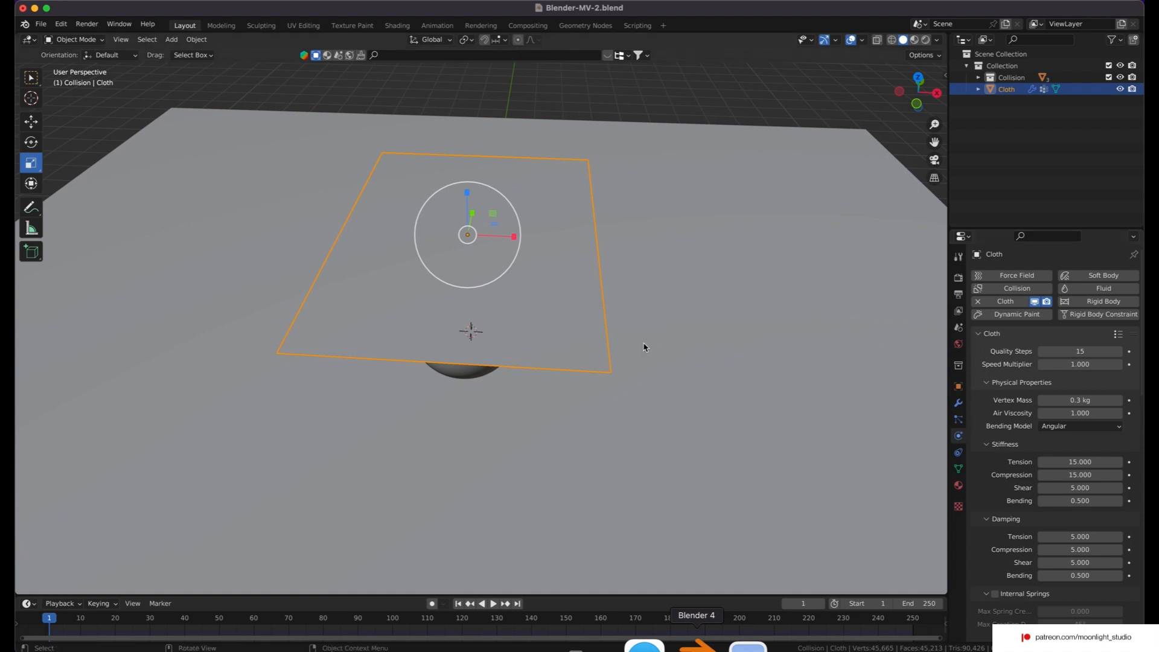
In the cloth's Property Weights, use Seams as the Shrinking Group and set Max Shrinking to 0.6.
scroll(1003, 409, down, 15)
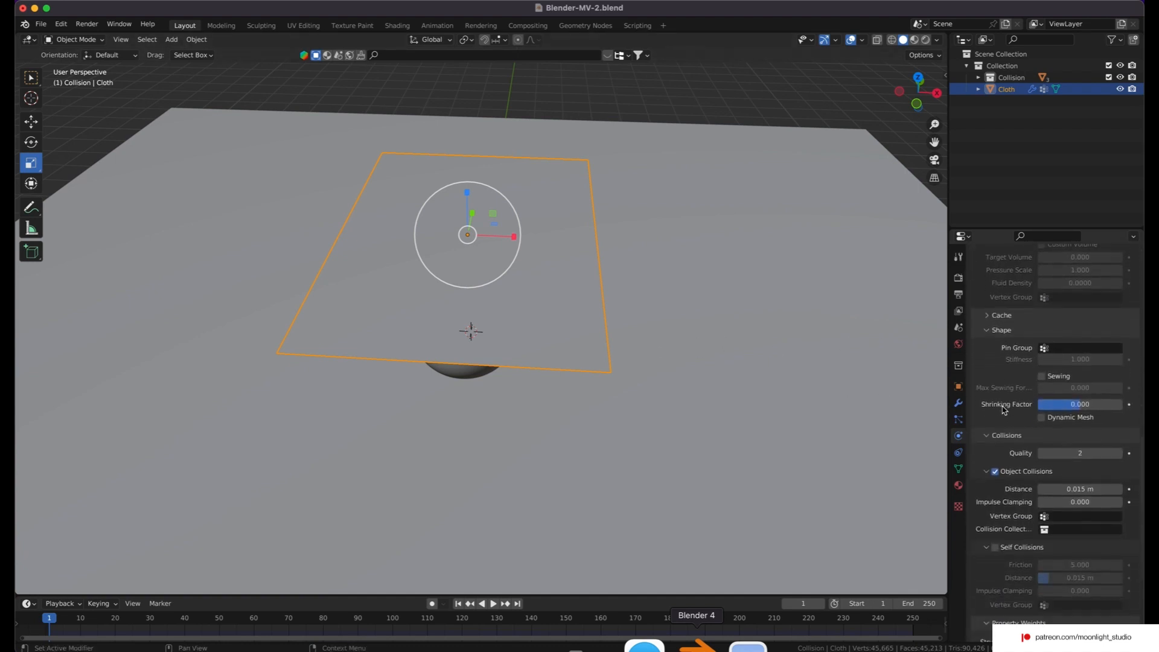
scroll(1004, 409, down, 2)
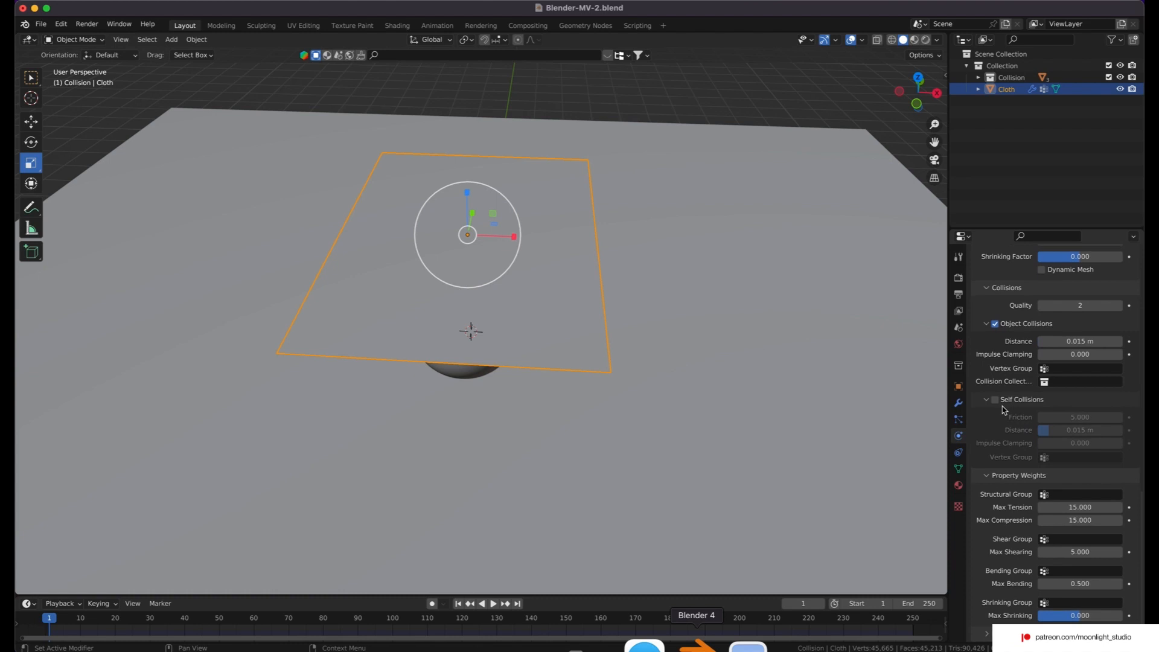
click(1044, 603)
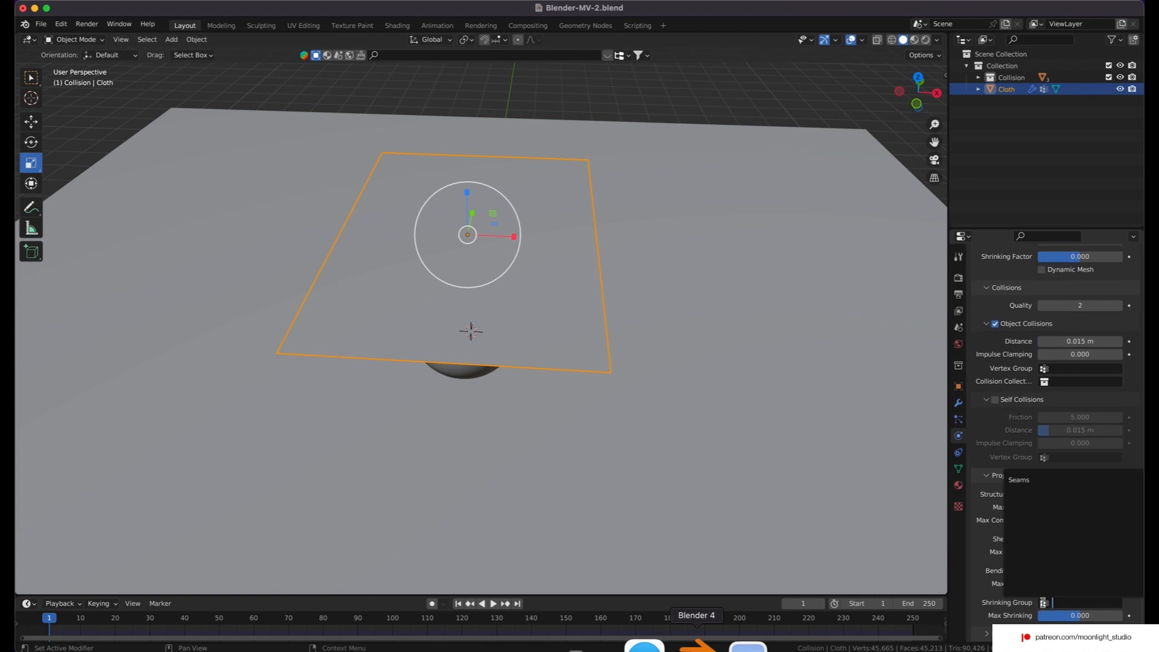
click(1042, 479)
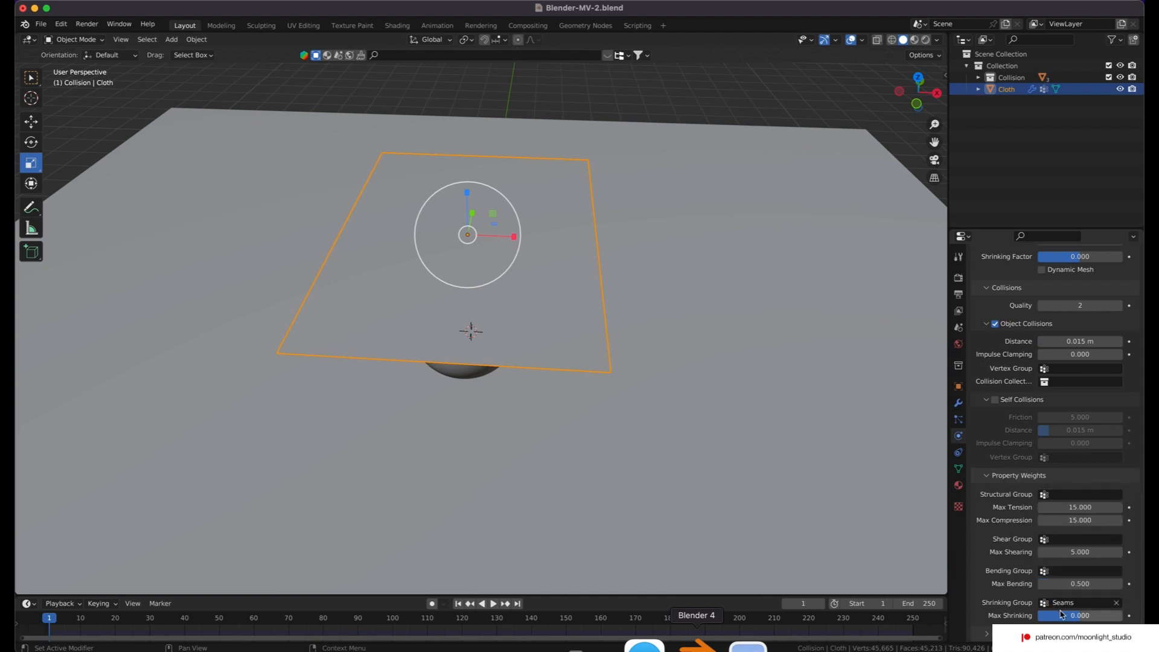
click(1079, 616)
text(0.6)
key(Return)
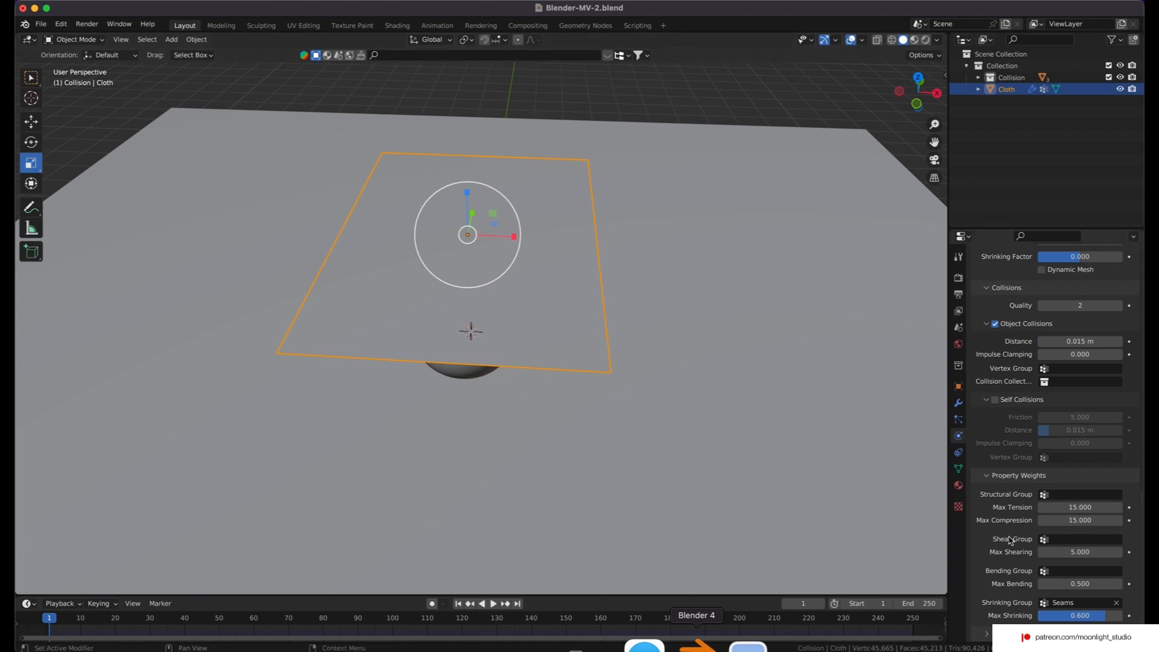
Enable Self Collisions for the cloth with a distance of 0.001 m and set the collision quality to 5.
scroll(1012, 539, up, 5)
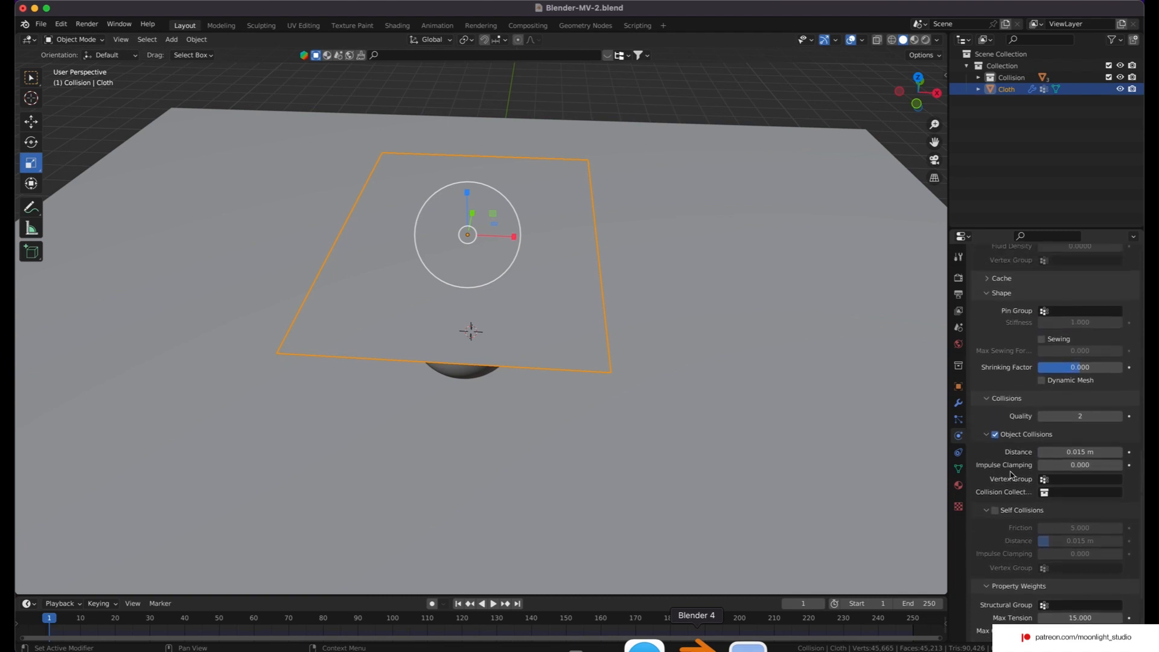
click(995, 510)
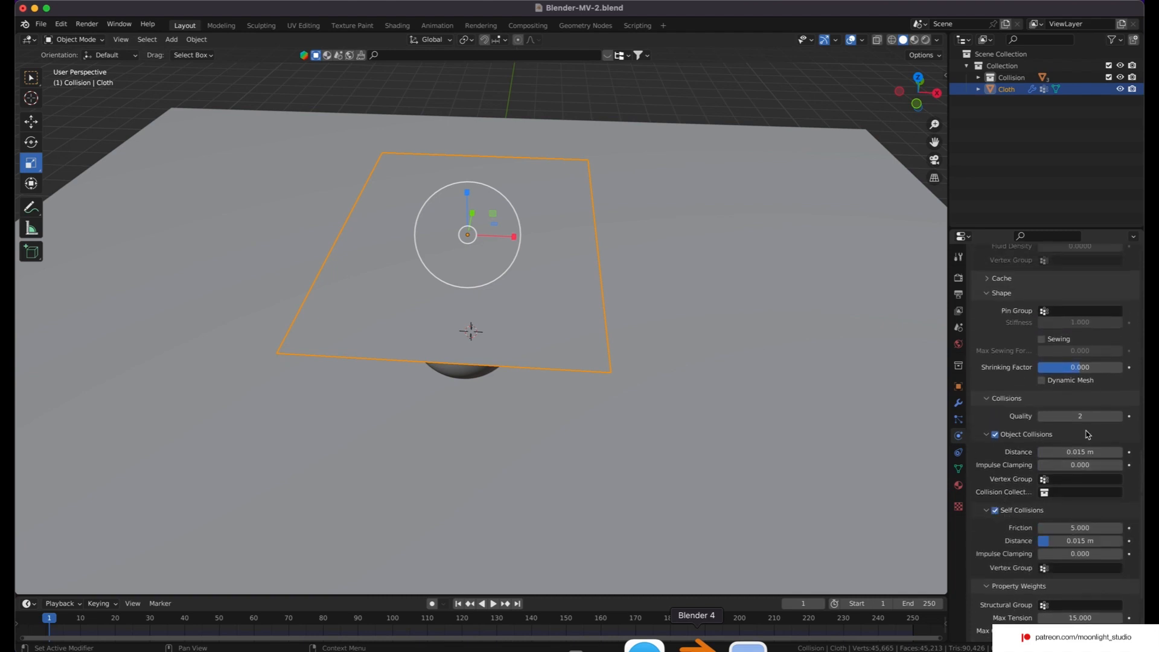
click(1082, 417)
key(Return)
click(1068, 541)
text(0.001)
key(Return)
Test-play the first few frames of the cloth simulation, stop it and return to frame 1.
scroll(1007, 503, up, 3)
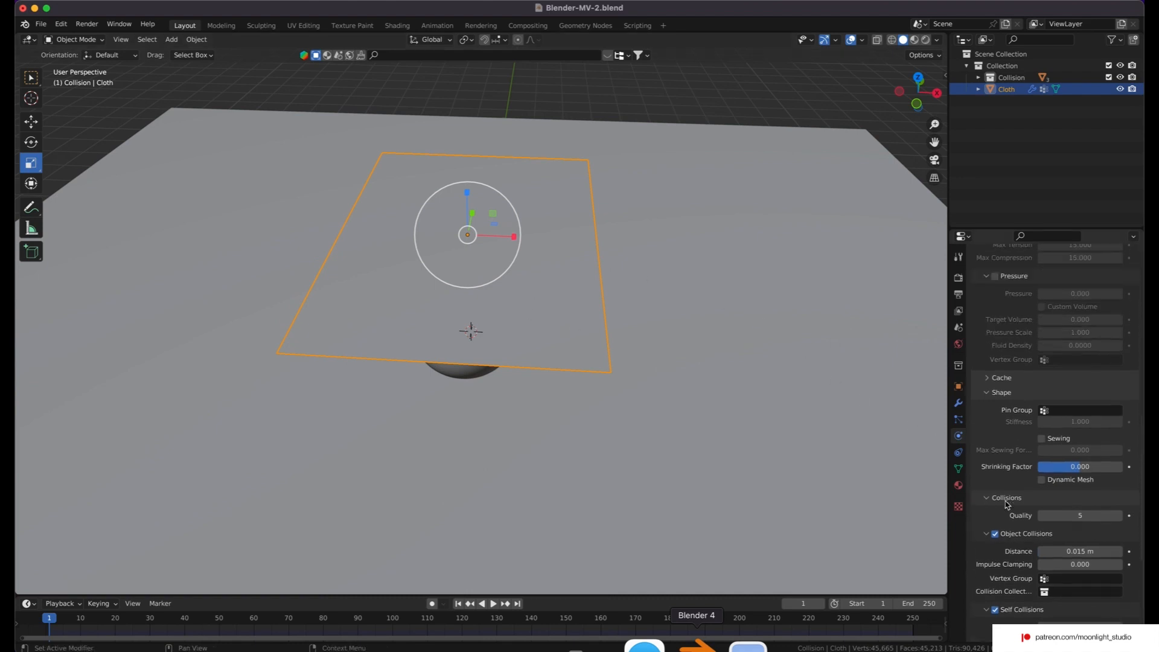
scroll(1006, 503, up, 10)
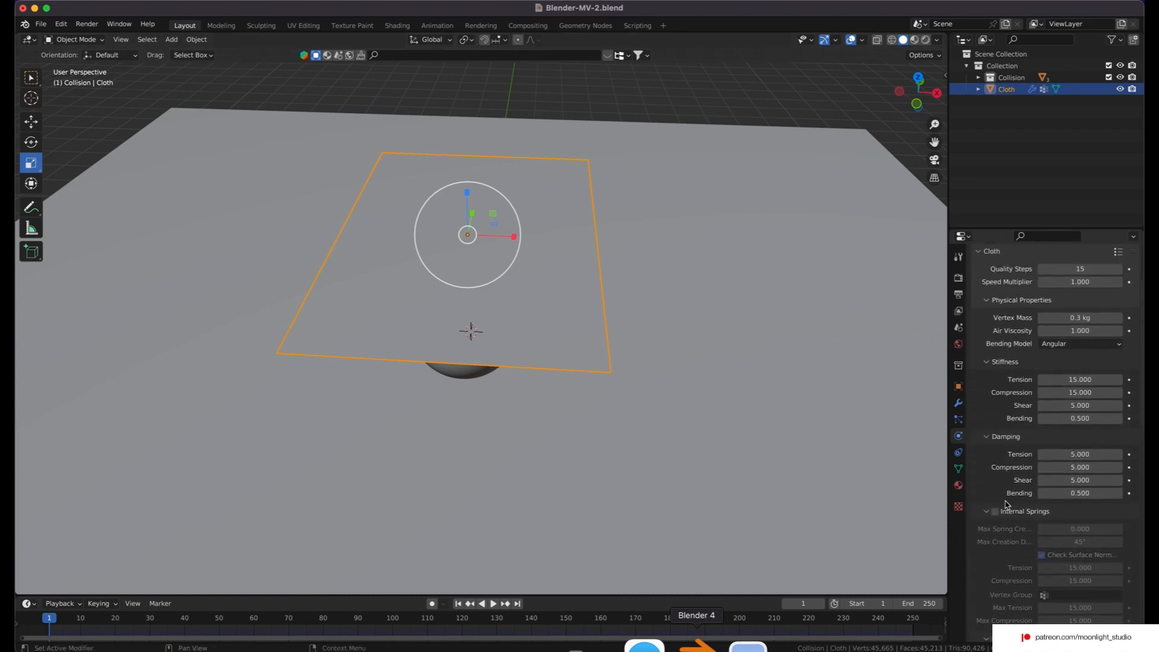
scroll(1006, 503, up, 3)
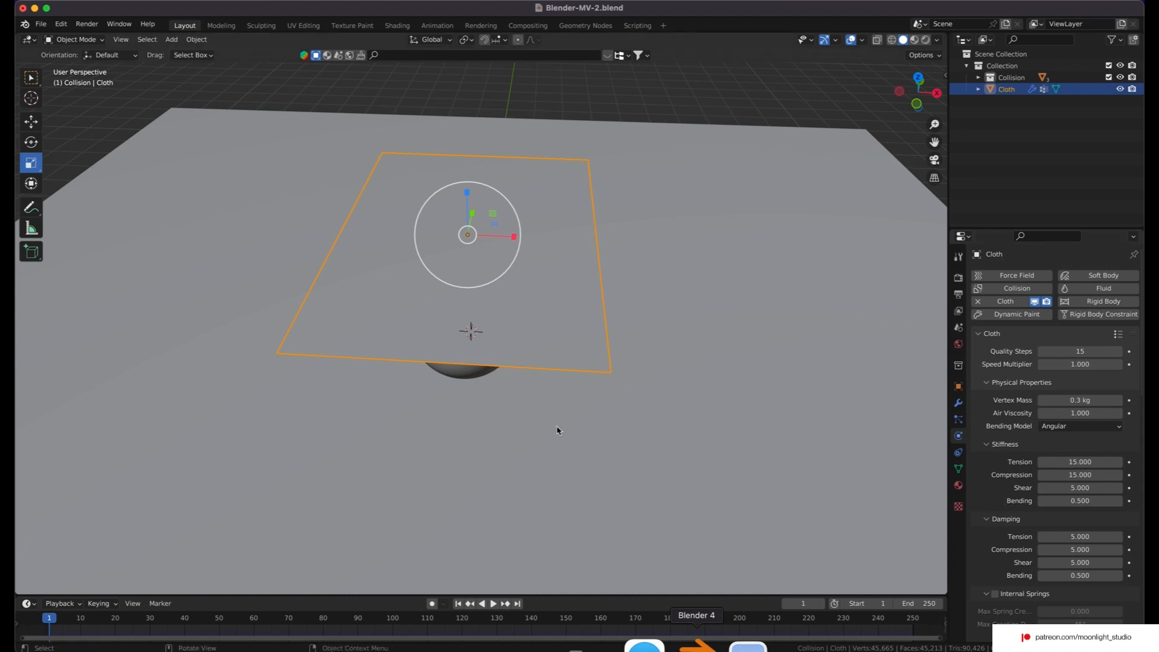
middle_drag(599, 438, 600, 435)
click(494, 604)
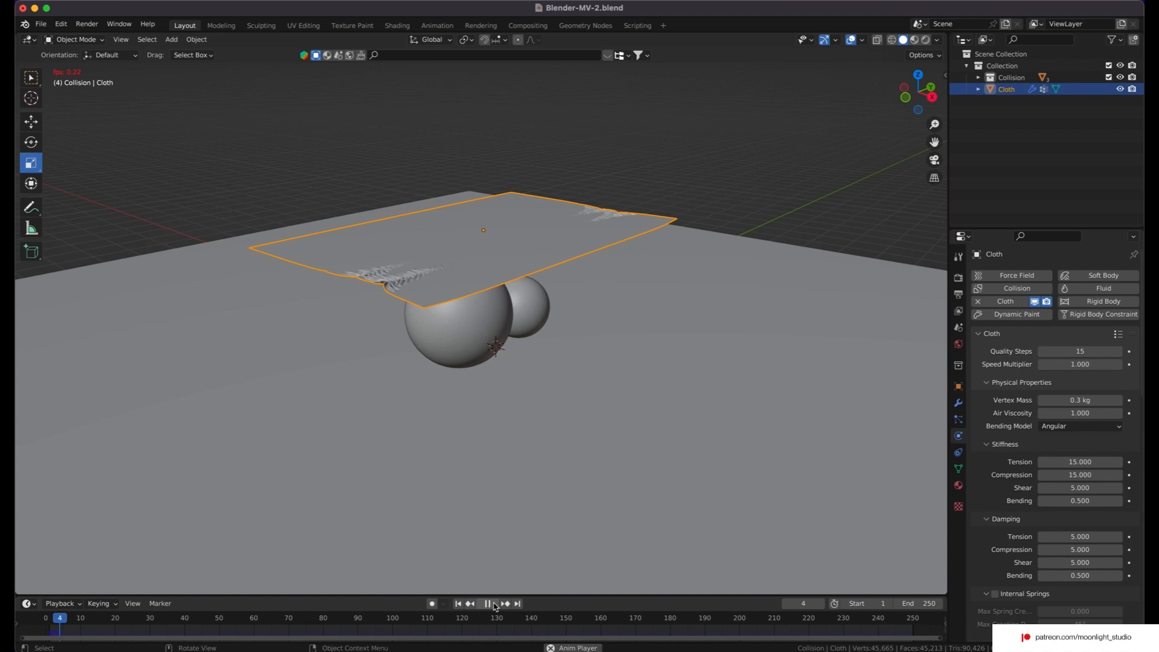
click(494, 604)
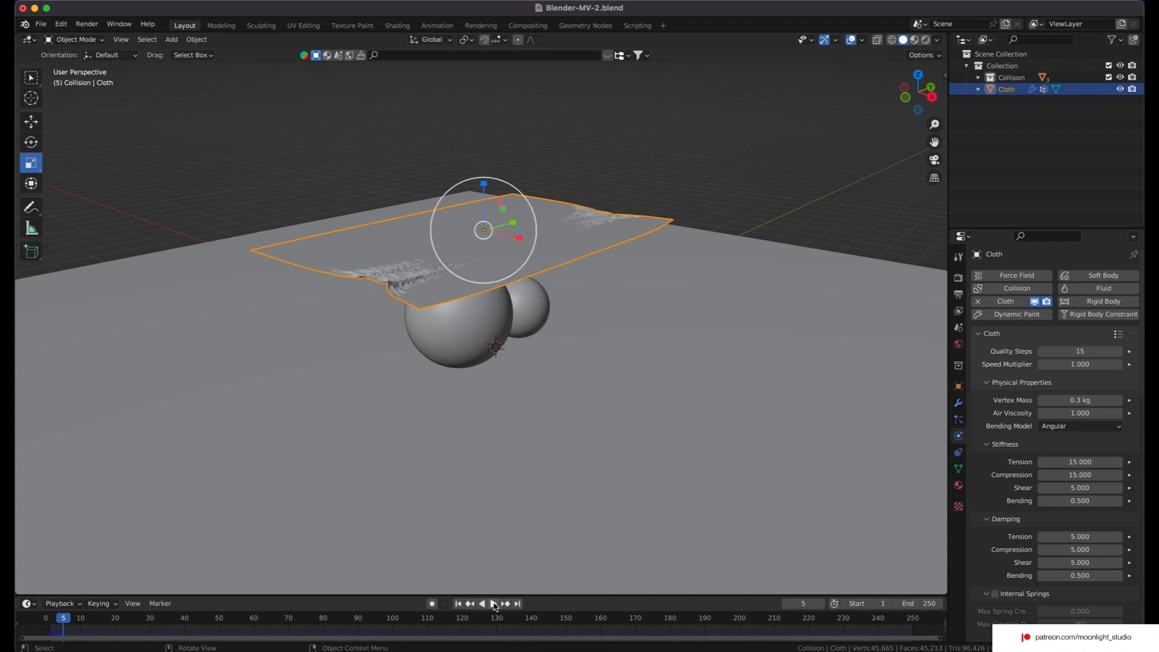
click(459, 604)
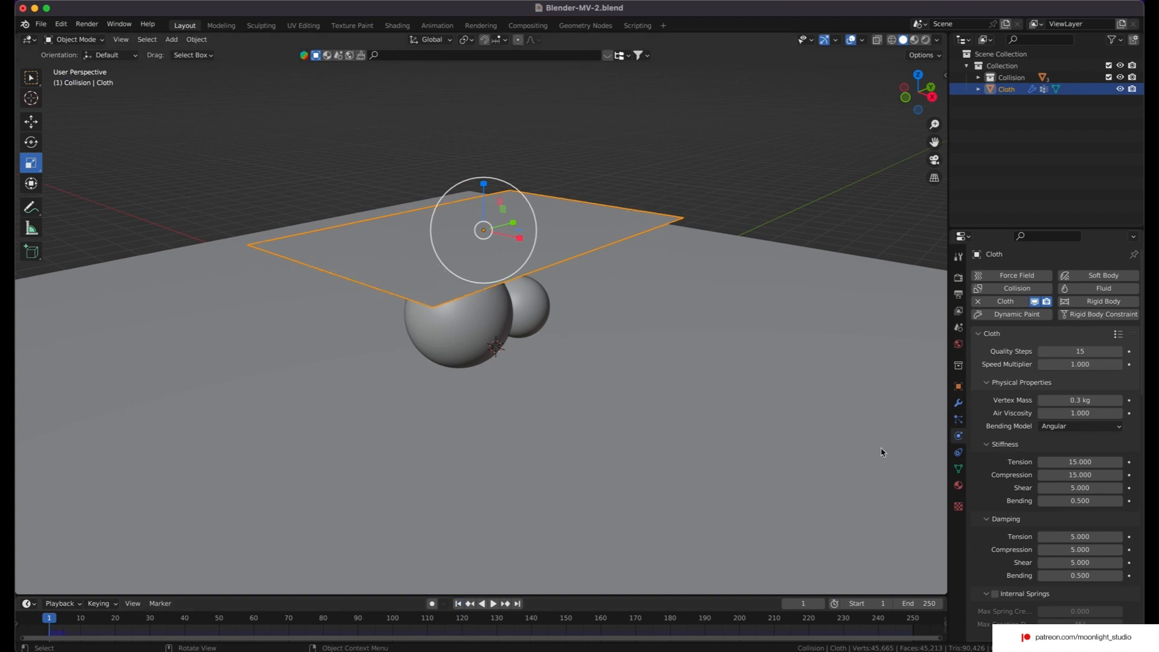
Set the cloth cache's simulation end to frame 200 and bake all dynamics.
scroll(1033, 428, down, 15)
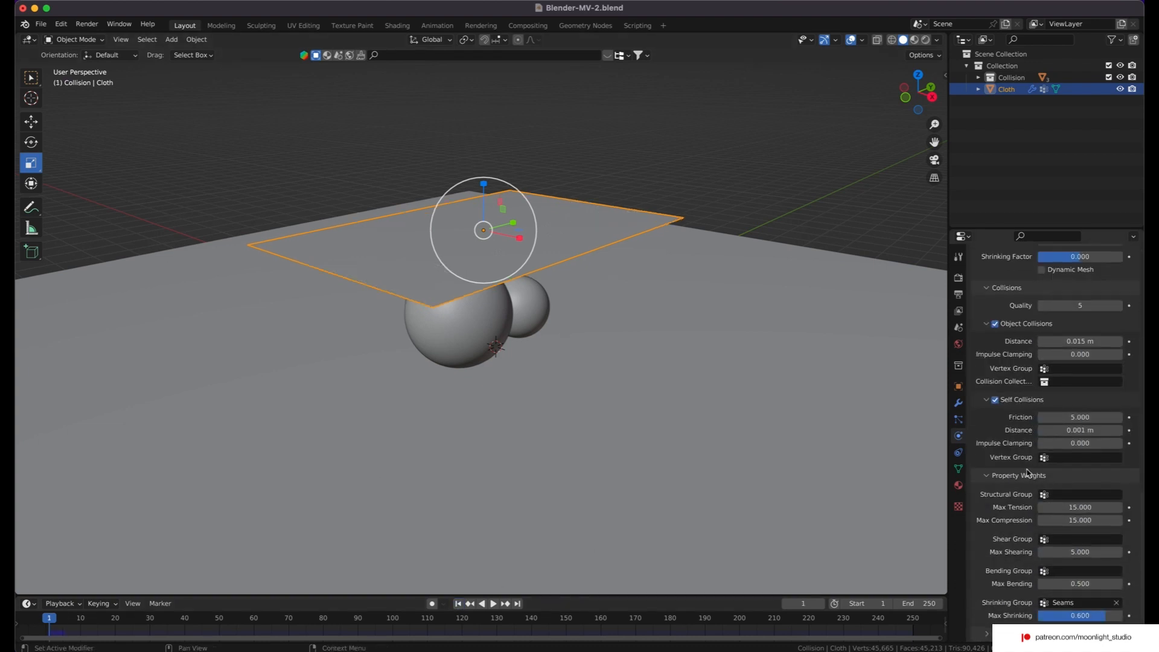
scroll(1028, 472, down, 10)
scroll(1039, 496, up, 2)
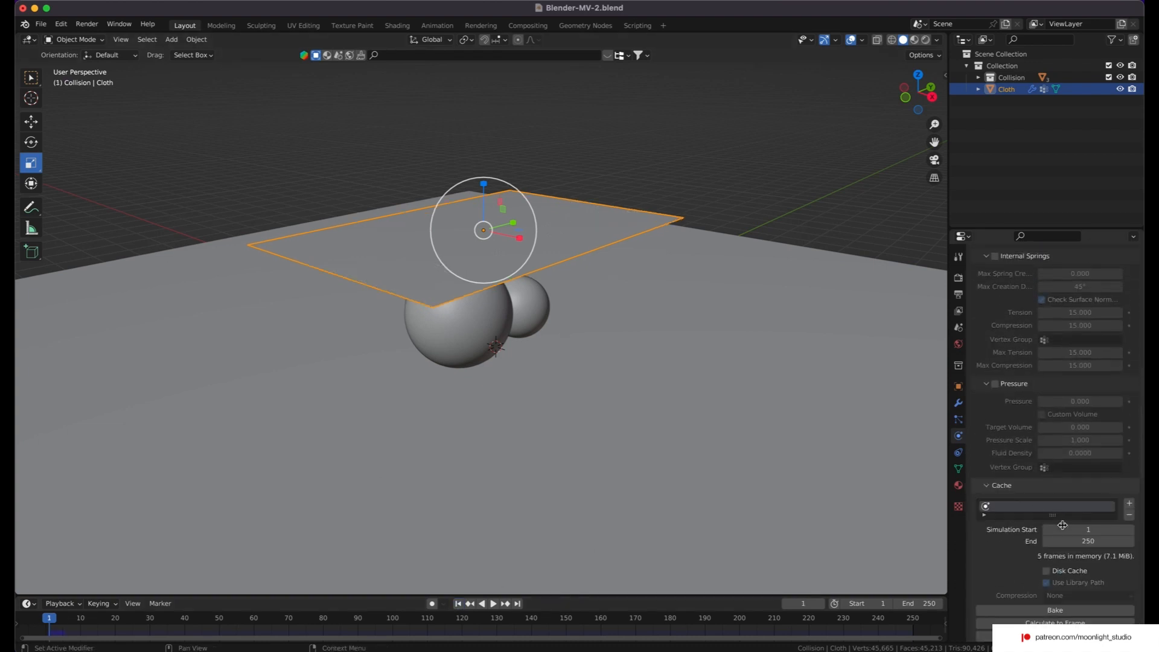
click(1078, 542)
text(100)
key(Return)
click(1045, 542)
text(200)
key(Return)
scroll(1042, 548, down, 5)
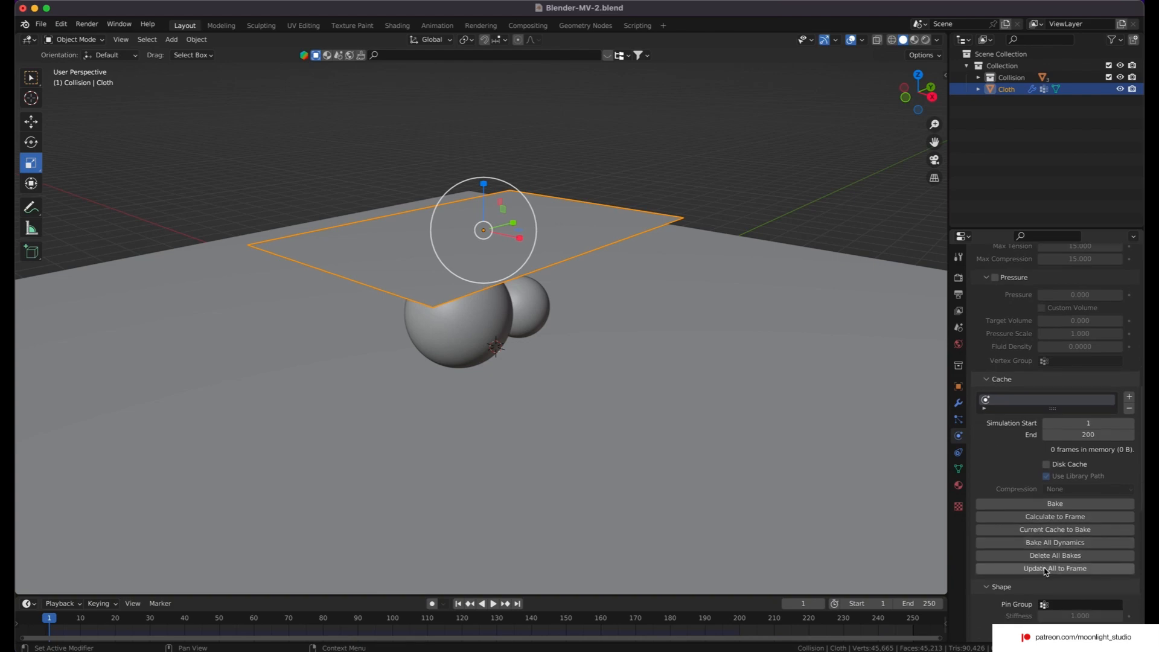
click(1041, 543)
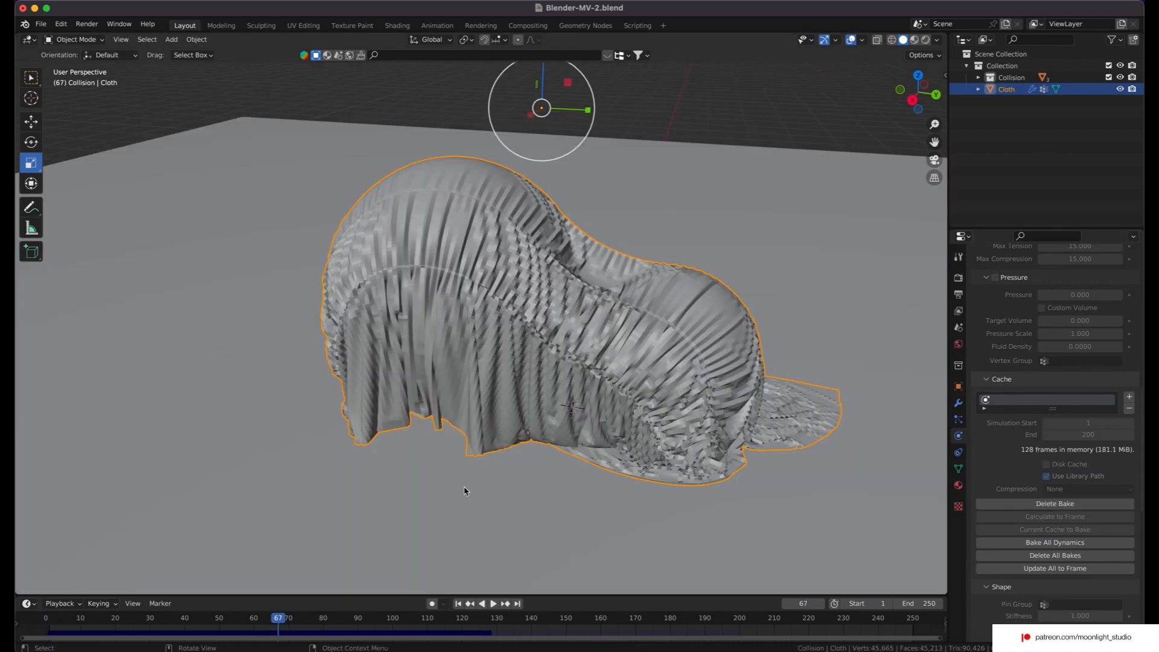
Replay the baked simulation from frame 1, stop at frame 67 and examine the draped cloth's folds and seams from several sides.
click(458, 604)
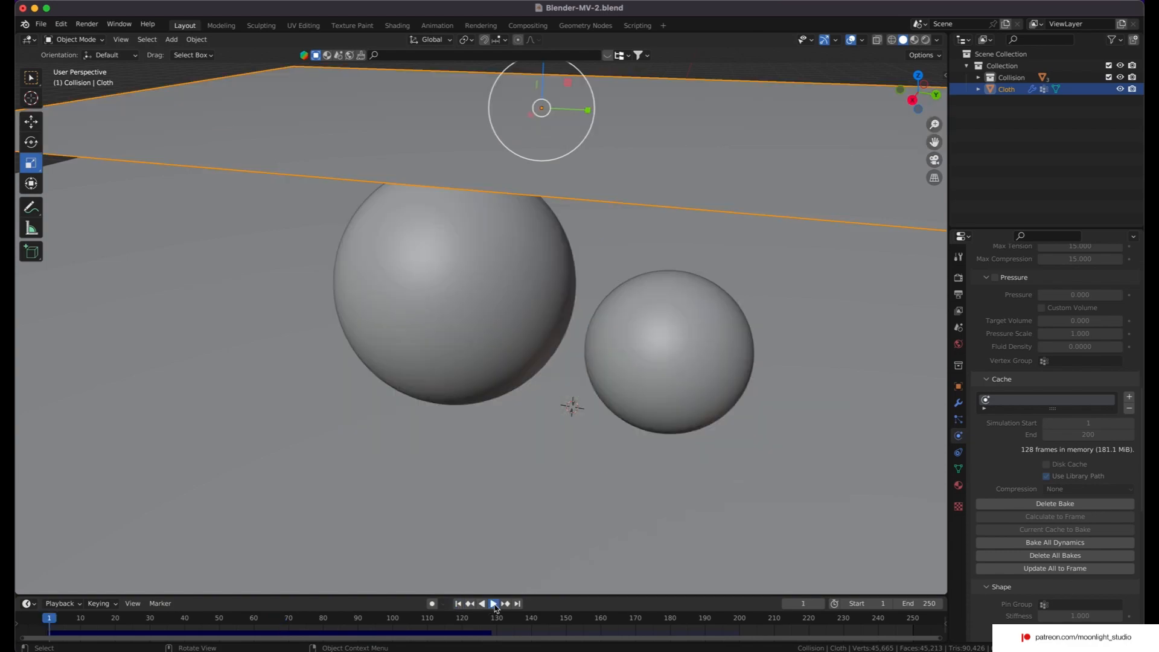
click(494, 604)
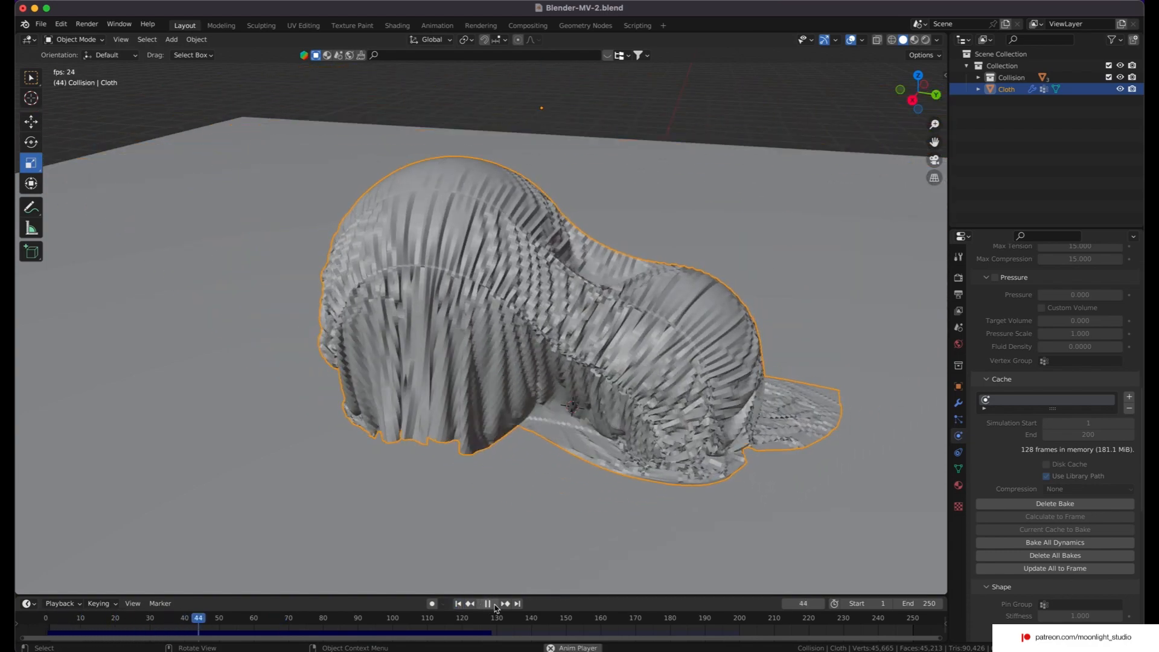
click(488, 604)
scroll(697, 362, up, 5)
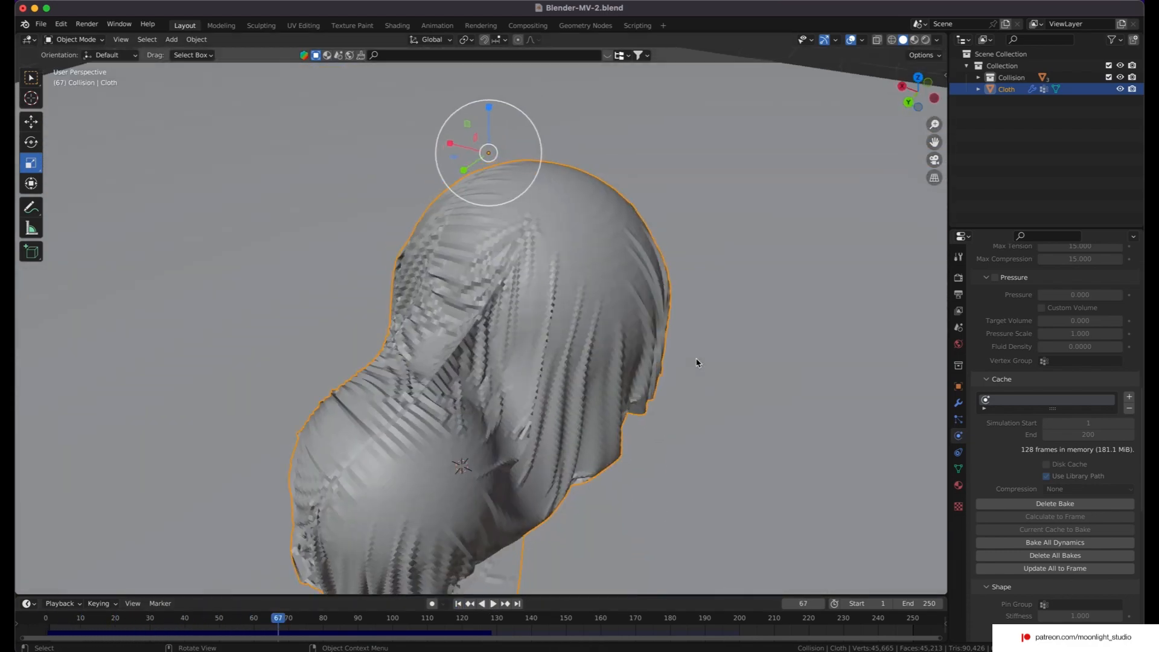
scroll(697, 362, left, 10)
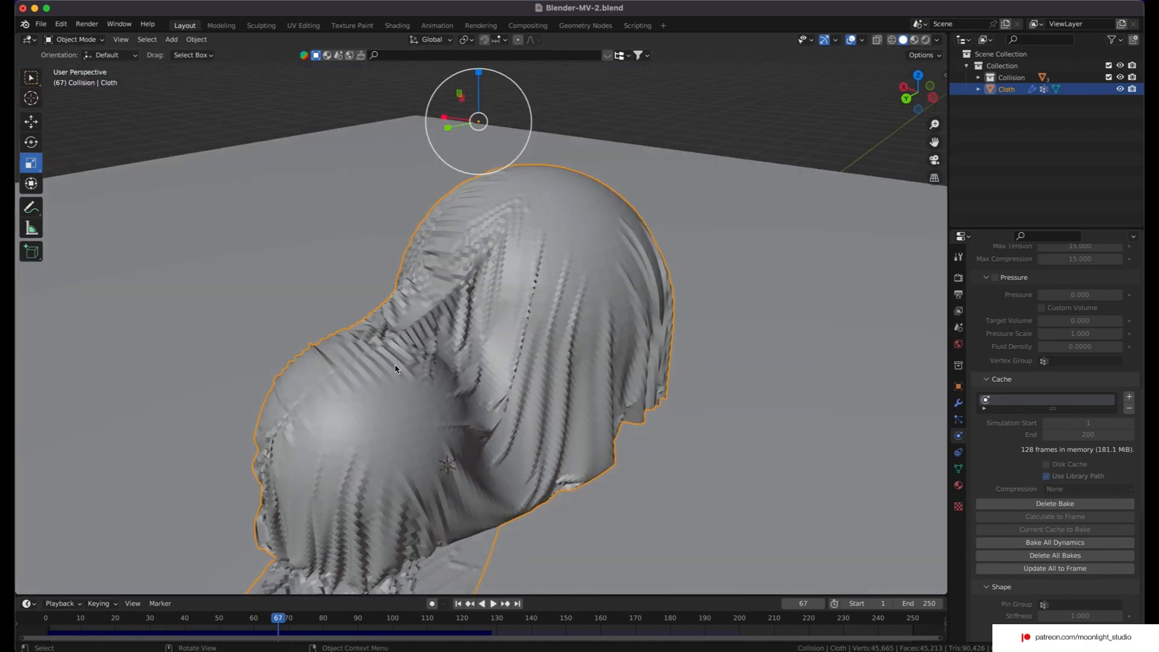
scroll(395, 369, left, 5)
scroll(478, 360, left, 5)
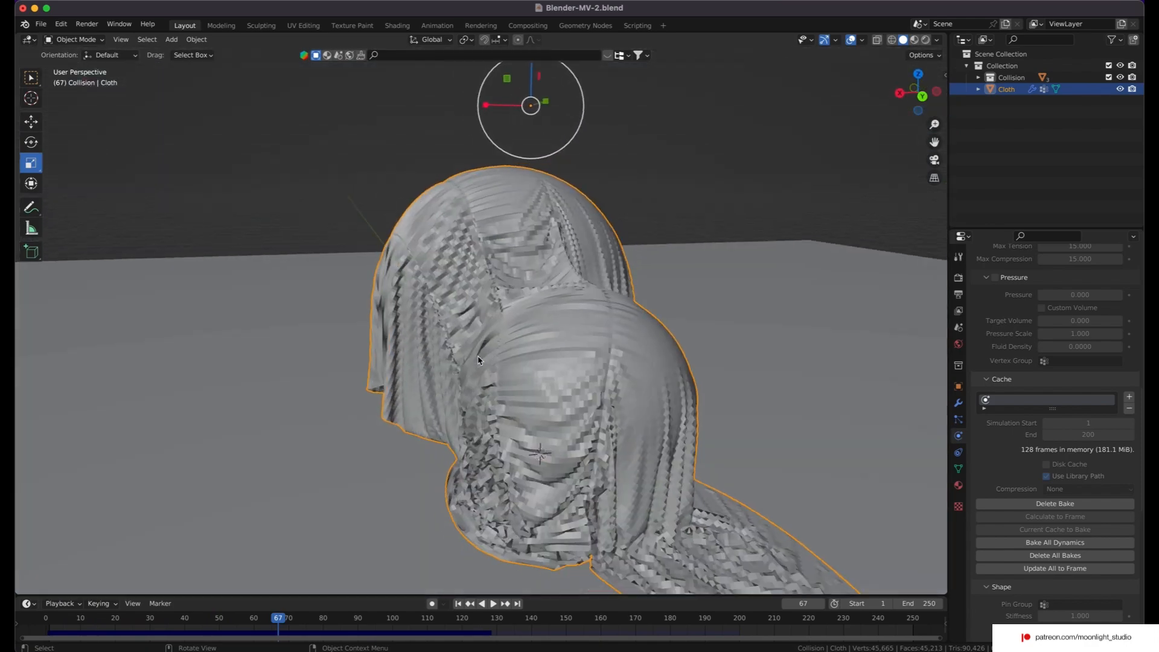
scroll(478, 360, left, 15)
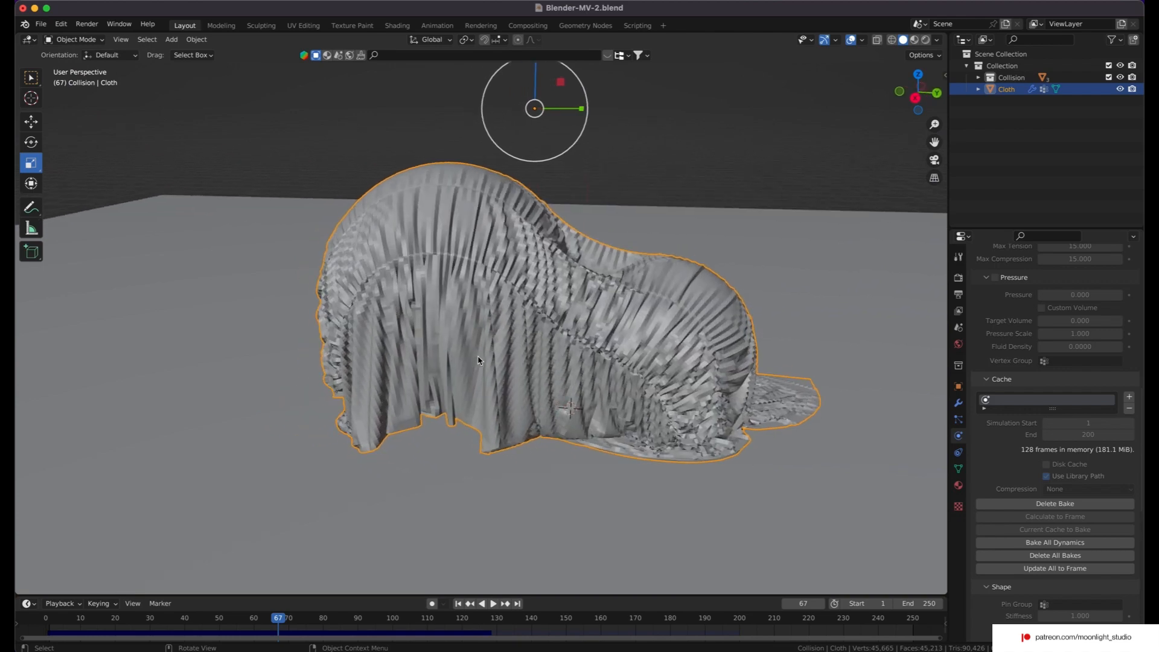
scroll(477, 360, up, 15)
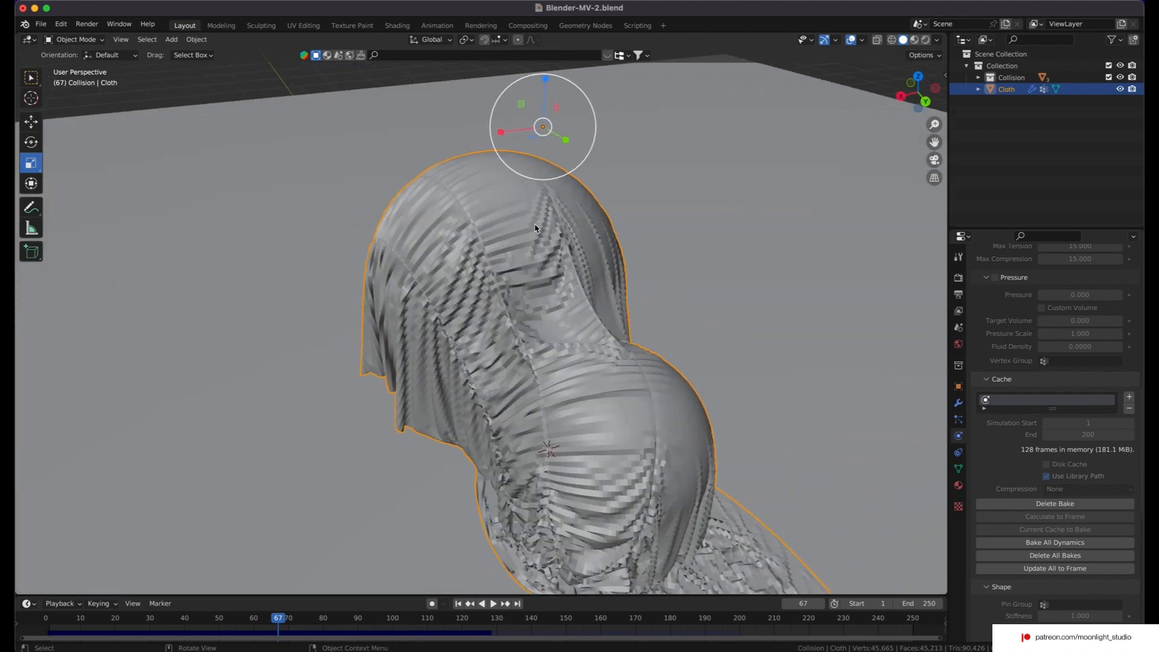
Examine the draped cloth from the side, play the baked simulation on from frame 67 and stop at frame 80.
scroll(615, 283, left, 15)
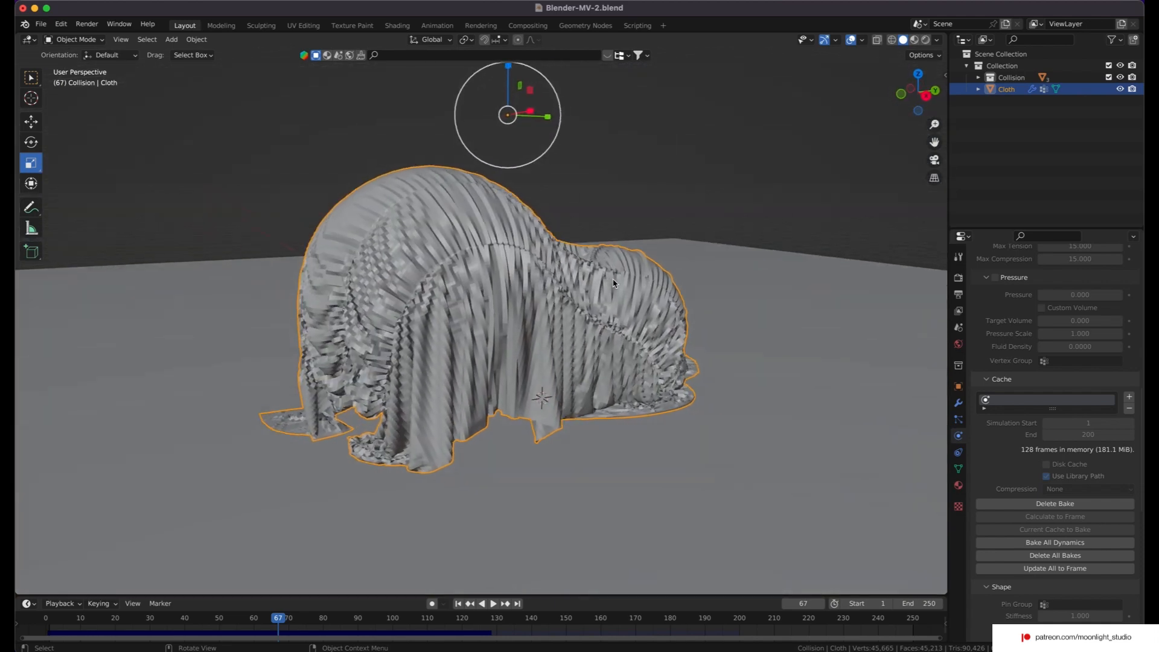
scroll(614, 282, left, 15)
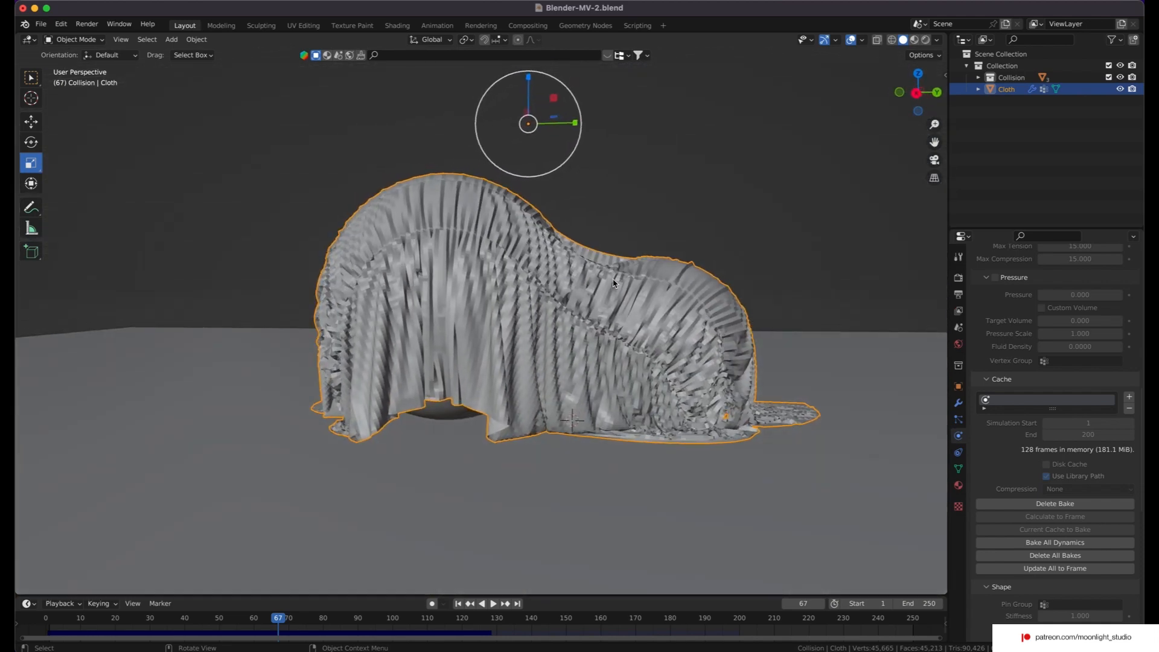
scroll(614, 282, left, 8)
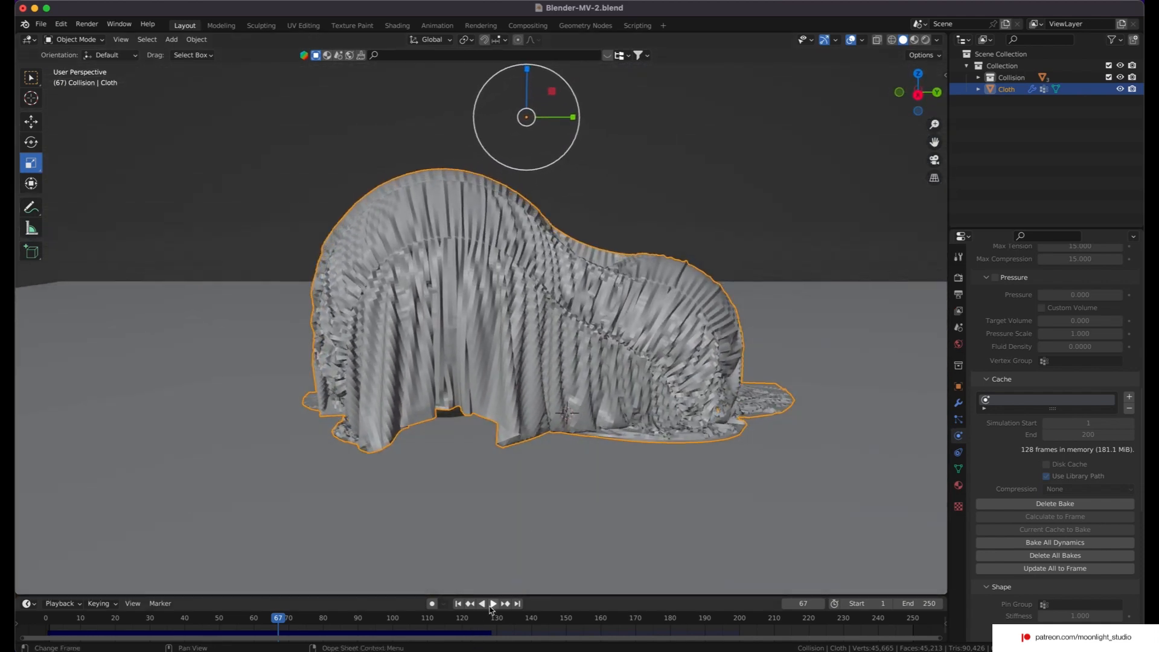
click(492, 604)
click(493, 603)
Shade the cloth smooth and add a Subdivision Surface modifier after its Cloth modifier.
right_click(534, 383)
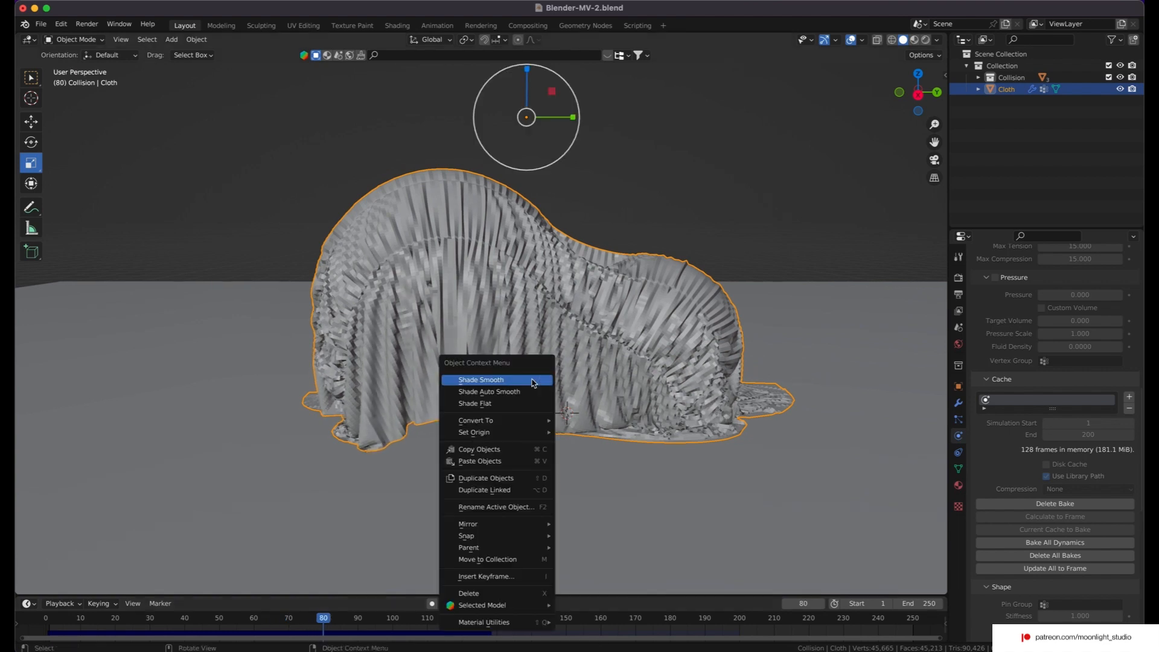
click(533, 382)
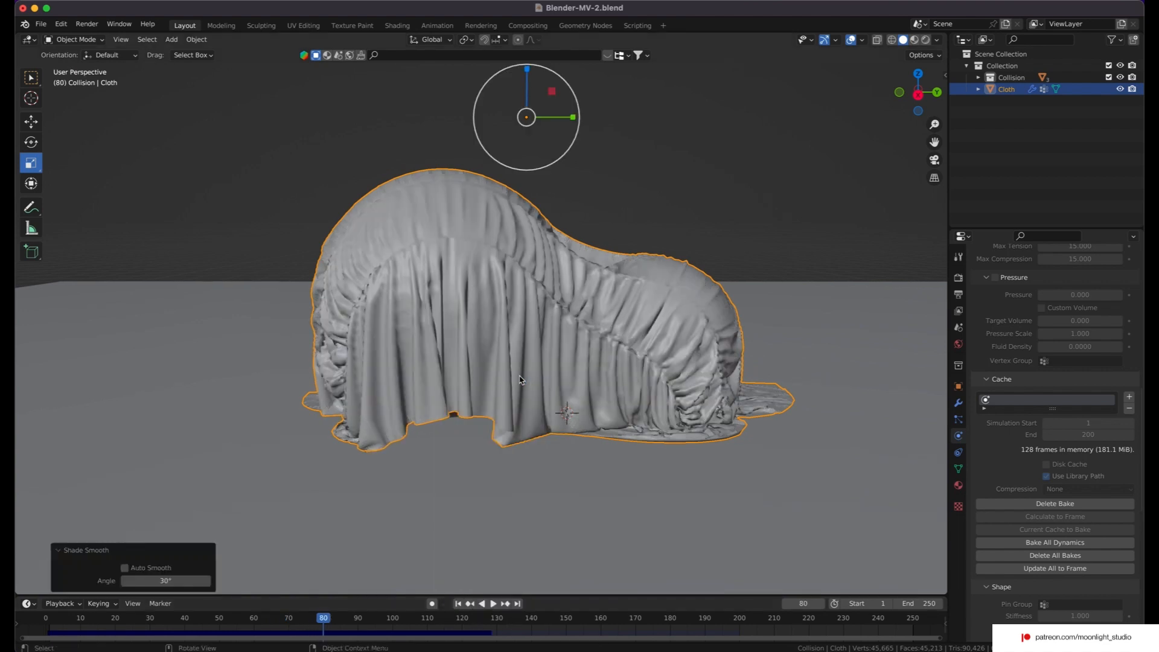
click(958, 403)
click(996, 276)
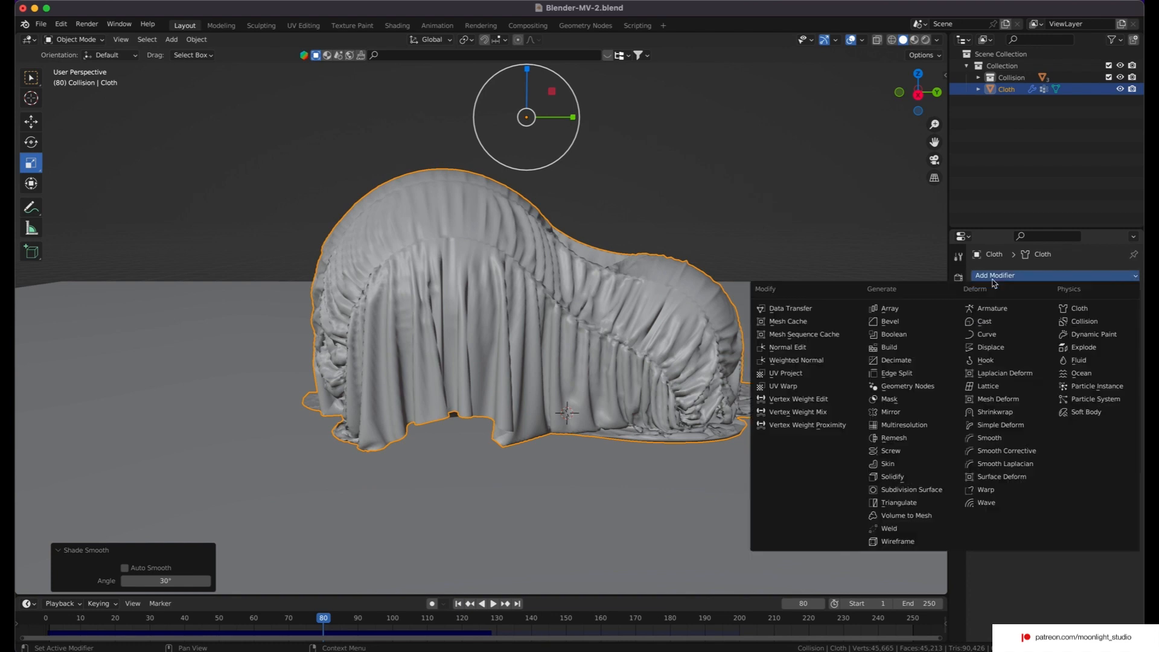
click(931, 491)
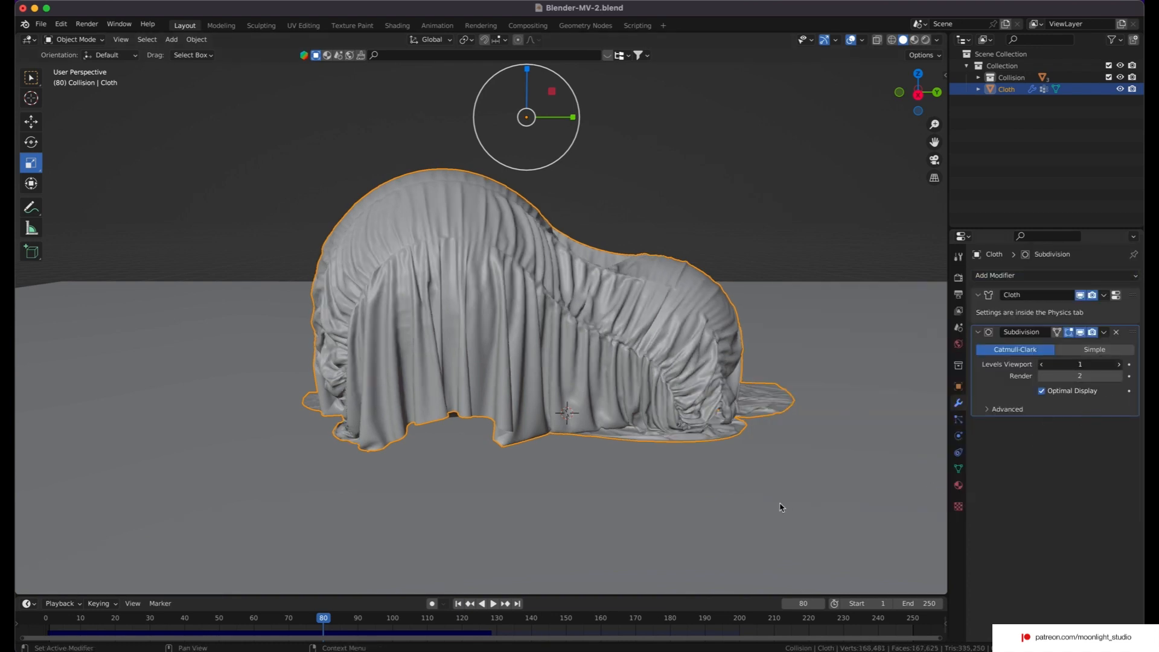
Inspect the cloth without its selection outline, reselect it, collapse its Subdivision modifier settings and add a Solidify modifier.
click(751, 480)
scroll(752, 480, up, 2)
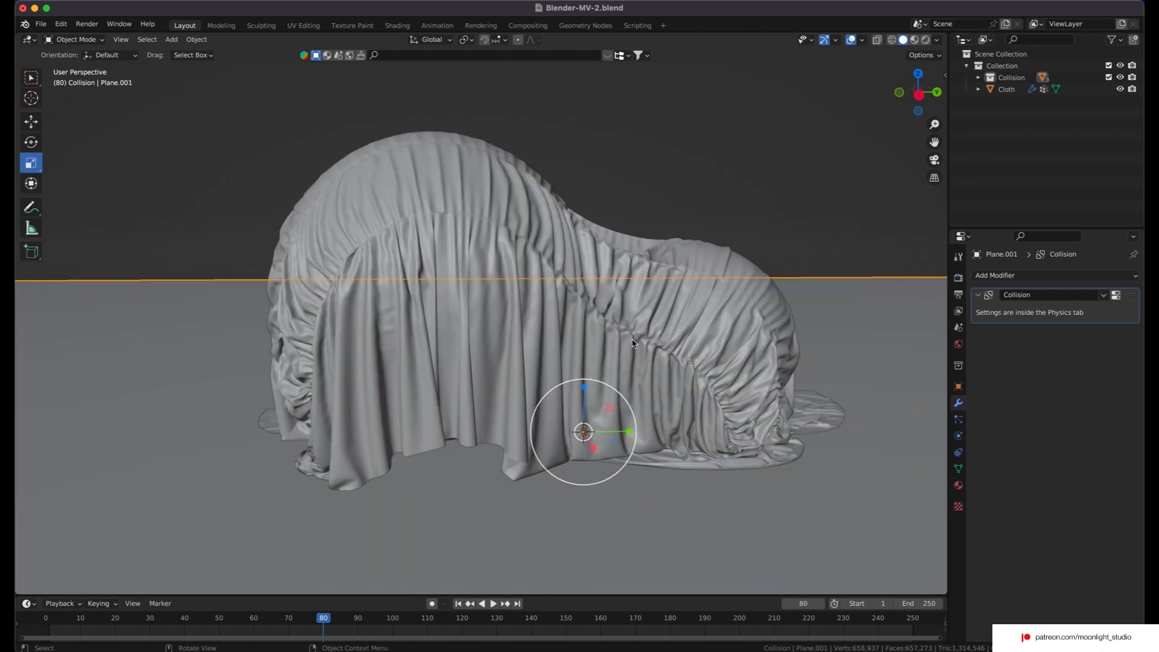
click(743, 423)
click(980, 332)
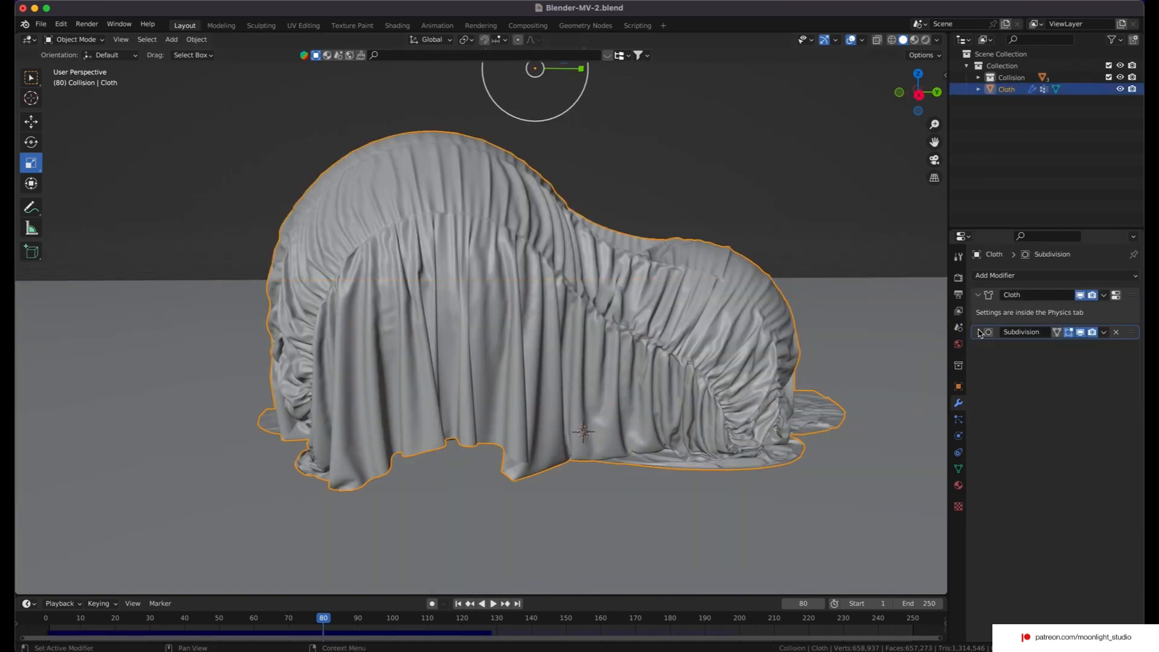
click(985, 277)
click(924, 477)
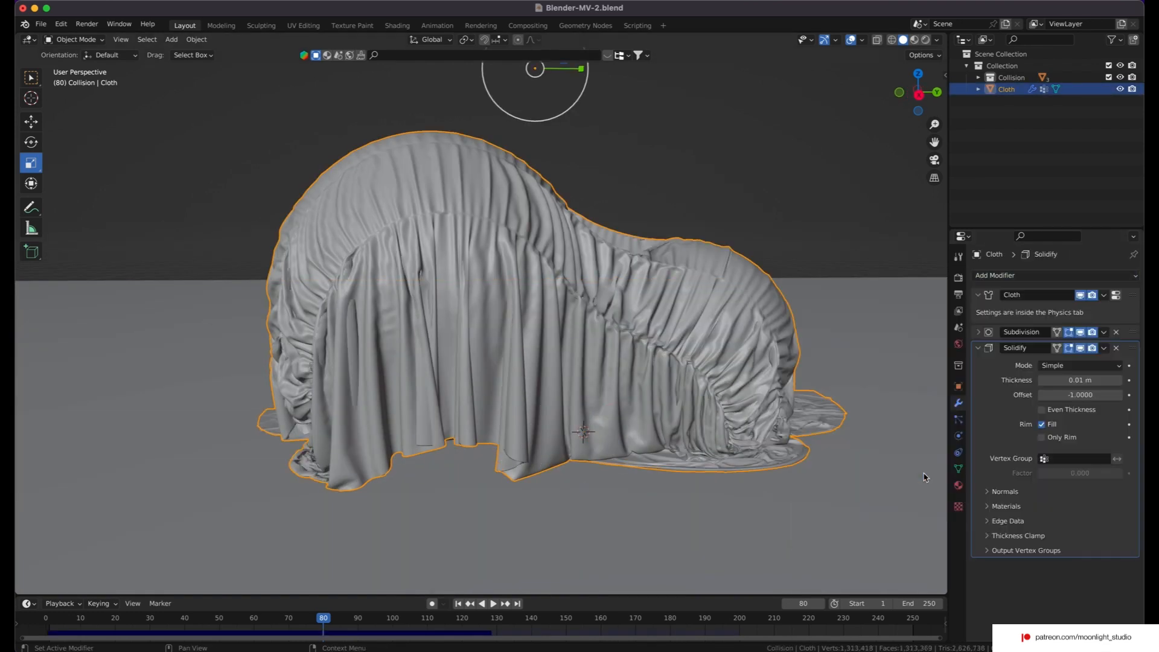